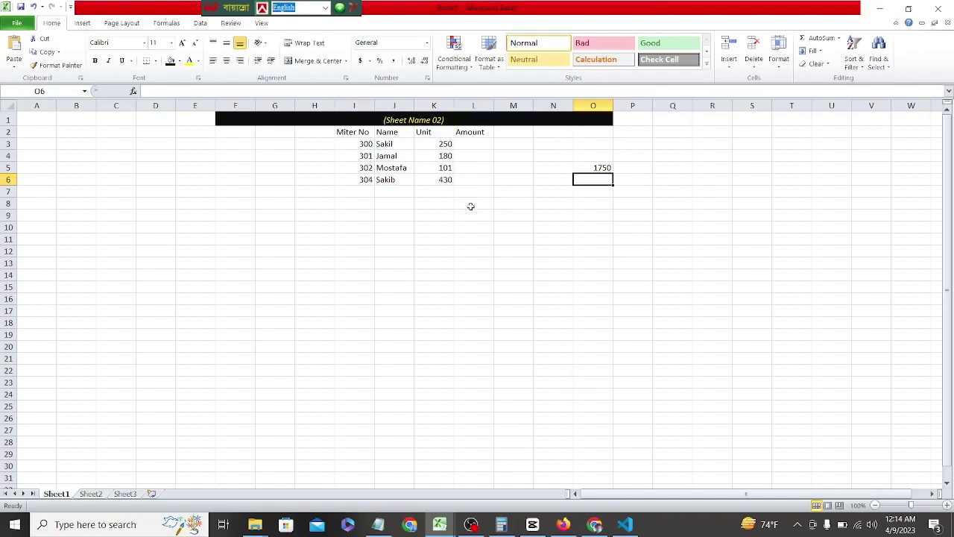
Step: Clear the existing IF formula from cell O5
left_click_drag(473, 214, 342, 121)
left_click(419, 301)
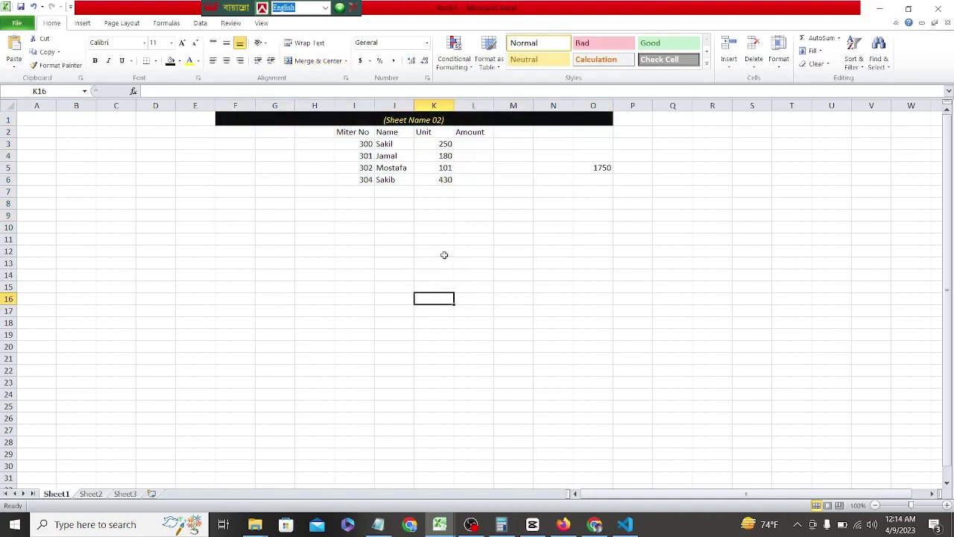
double_click(597, 168)
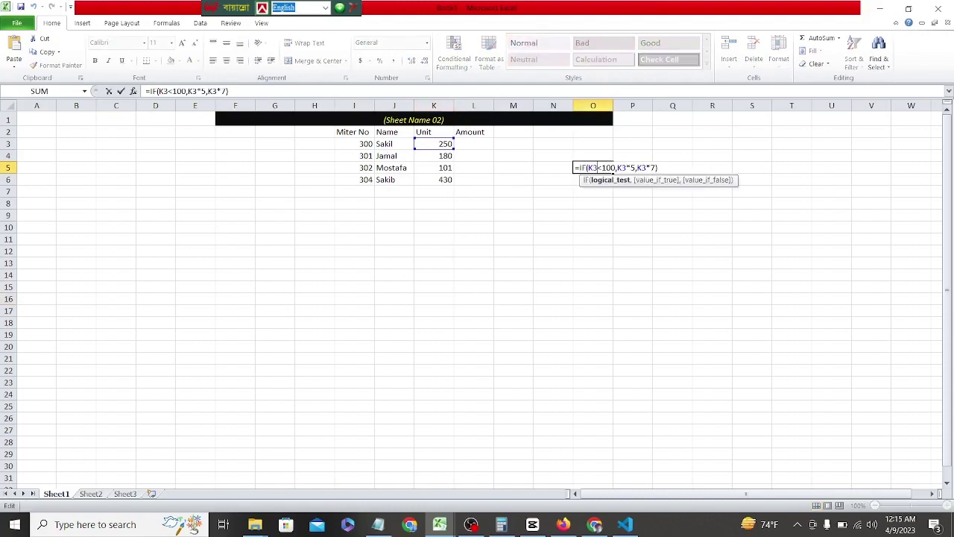
left_click_drag(659, 167, 539, 167)
key("BackSpace")
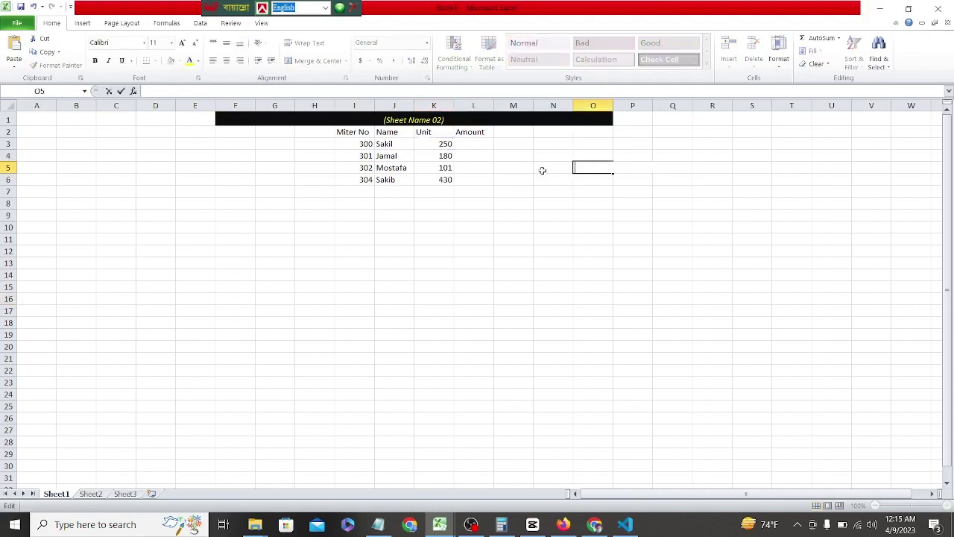
left_click(553, 180)
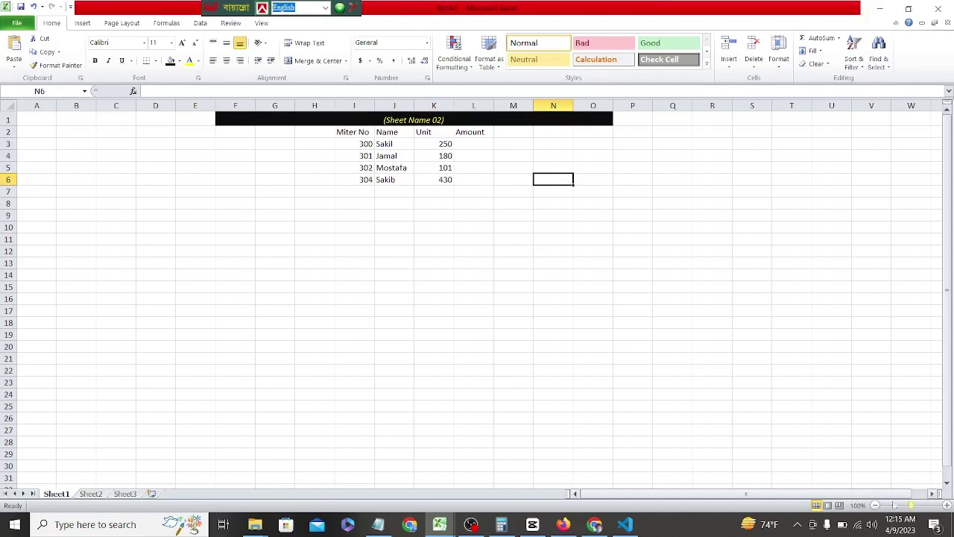
Step: Examine the sheet heading and the Miter No, Name and Unit columns of the table at 140% zoom
left_click(949, 504)
left_click(949, 505)
left_click(949, 504)
left_click(950, 505)
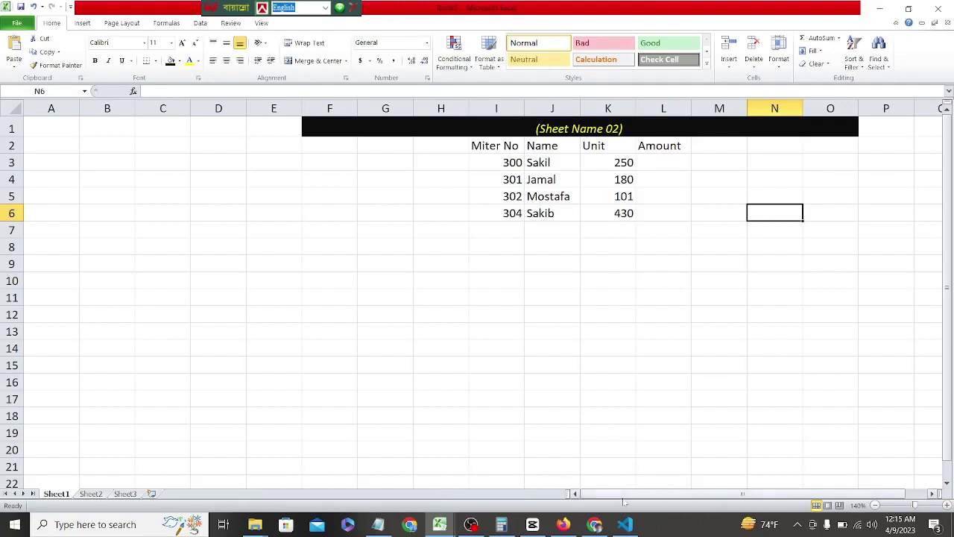
left_click_drag(623, 502, 631, 500)
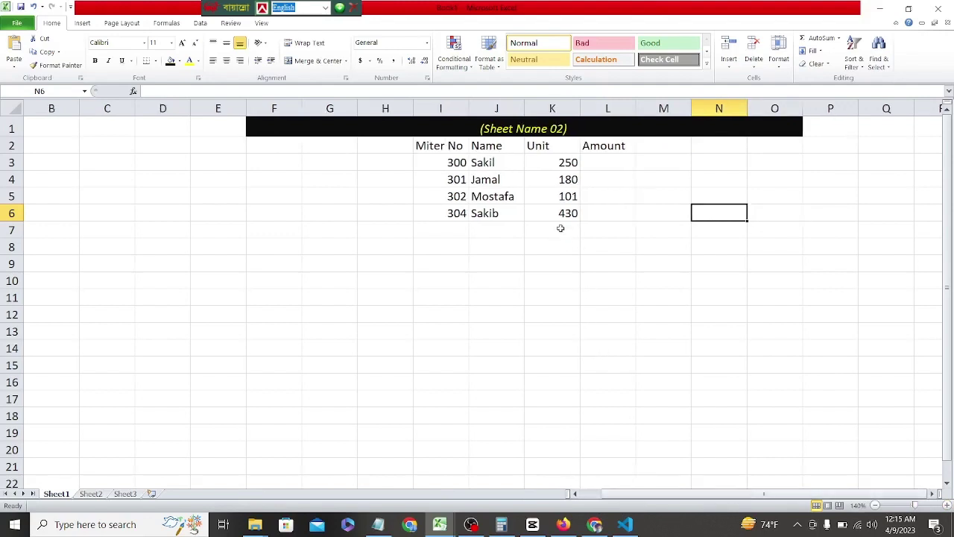
left_click(428, 128)
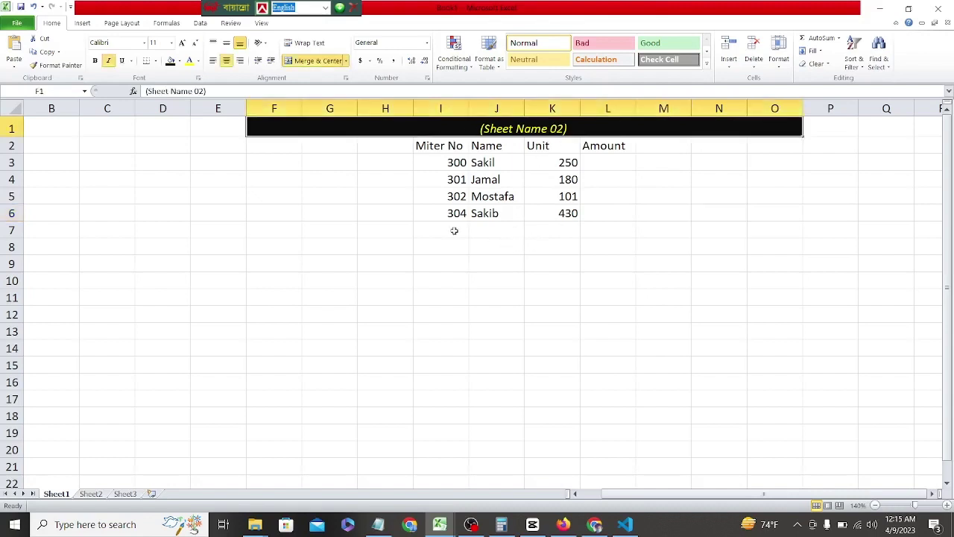
left_click_drag(443, 224, 461, 211)
left_click(436, 257)
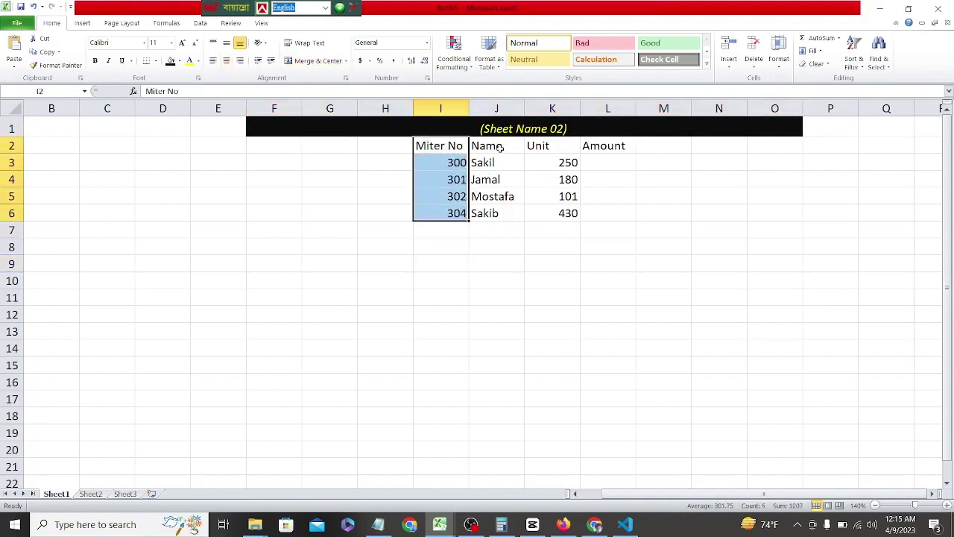
left_click_drag(501, 147, 506, 220)
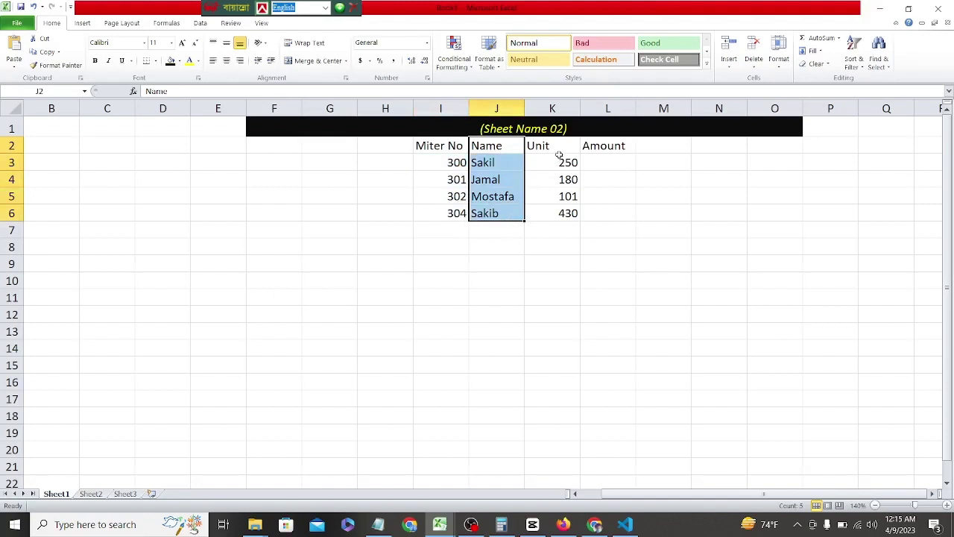
left_click_drag(562, 150, 565, 217)
left_click(625, 192)
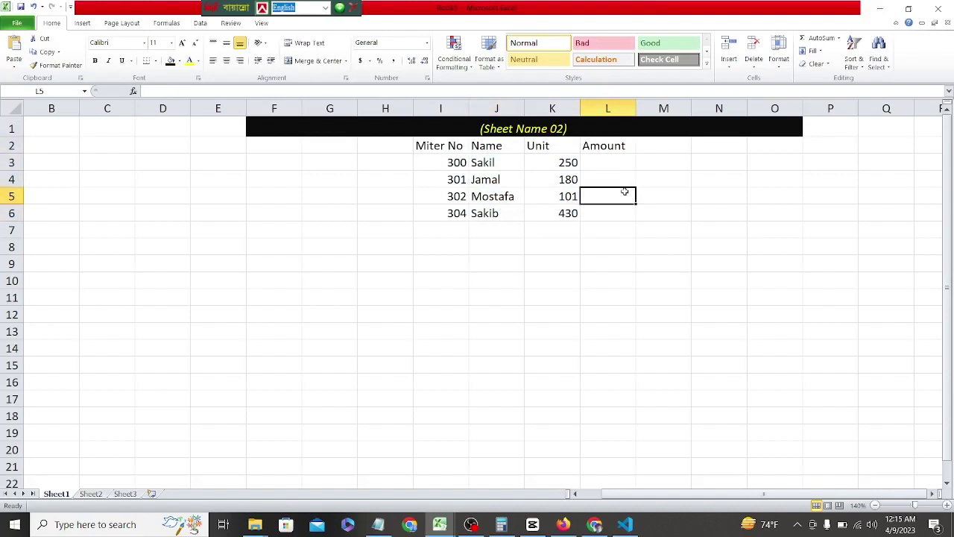
left_click_drag(547, 164, 553, 222)
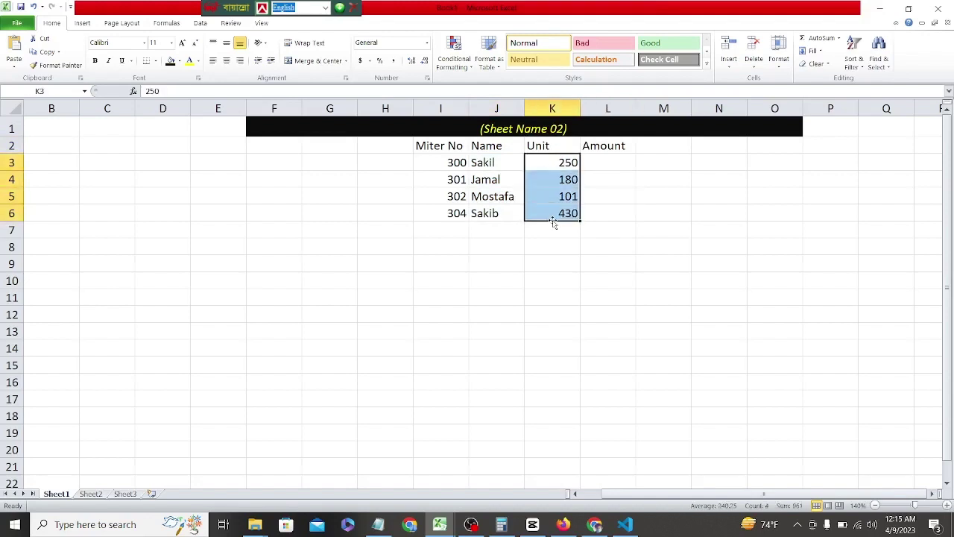
left_click(553, 243)
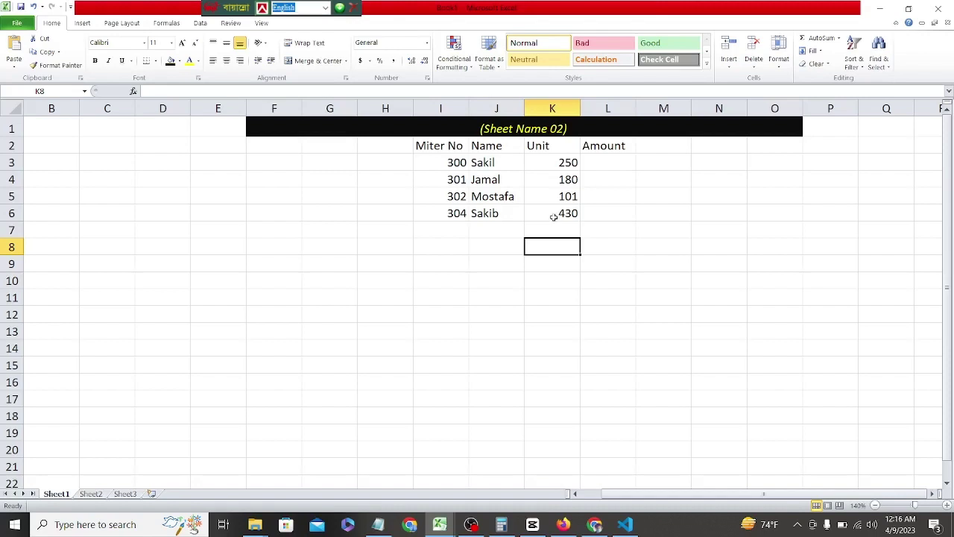
Step: Review the Name, Unit and empty Amount columns, and the first customer's record in row 3
left_click_drag(553, 217, 552, 143)
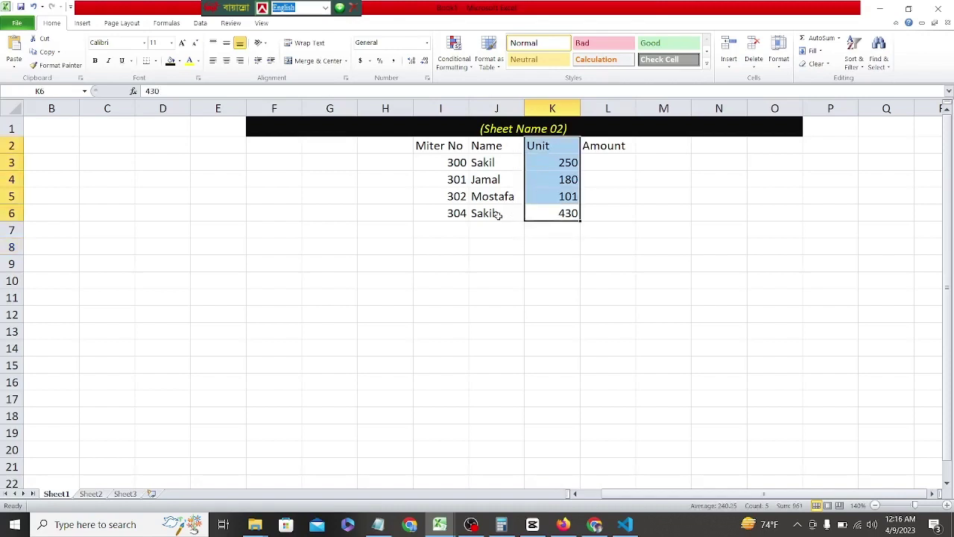
left_click_drag(504, 214, 496, 133)
left_click(411, 164)
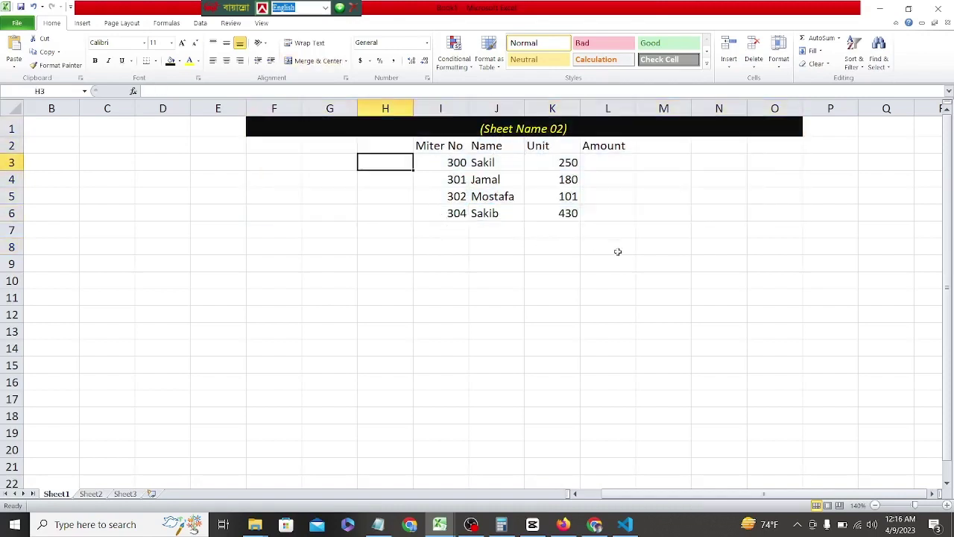
left_click_drag(616, 252, 330, 177)
left_click(261, 214)
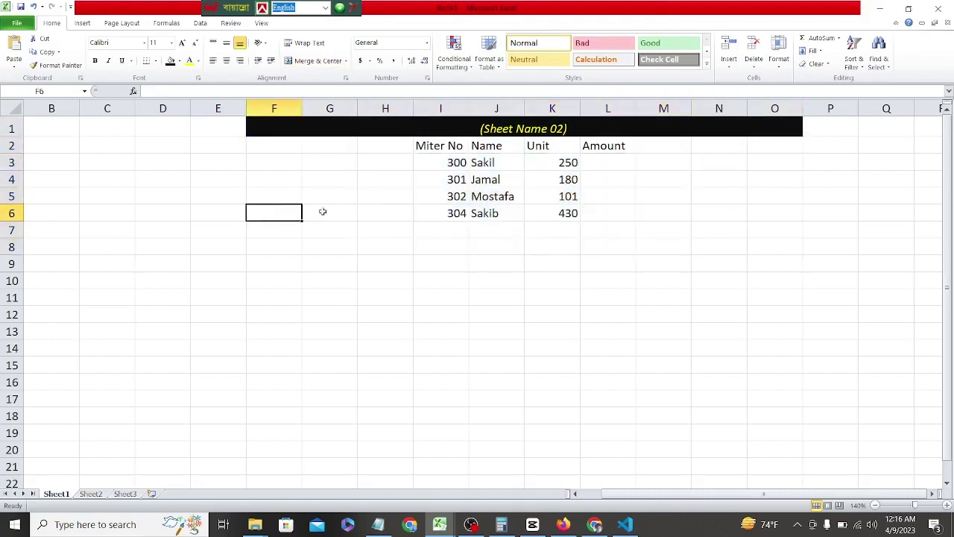
double_click(618, 212)
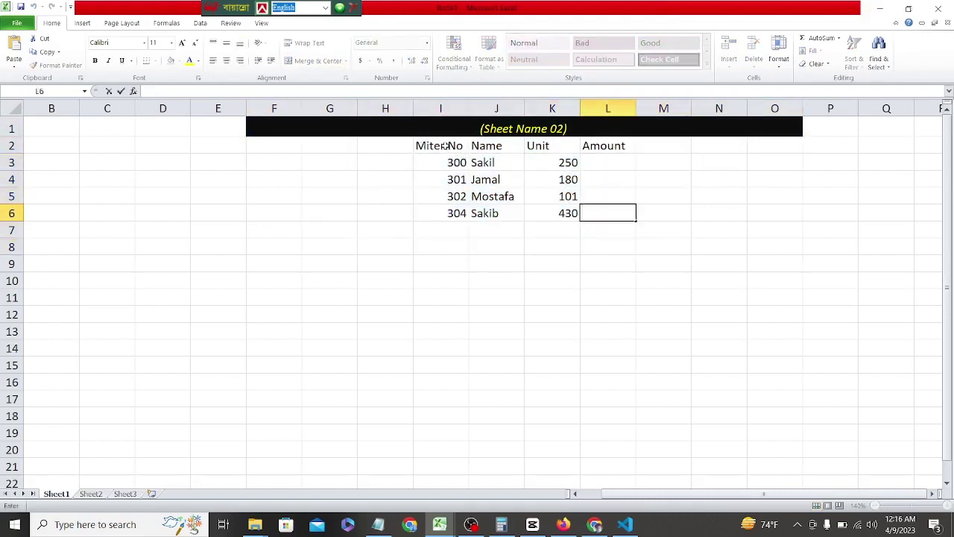
left_click(445, 145)
left_click_drag(485, 146, 499, 215)
left_click_drag(571, 145, 567, 213)
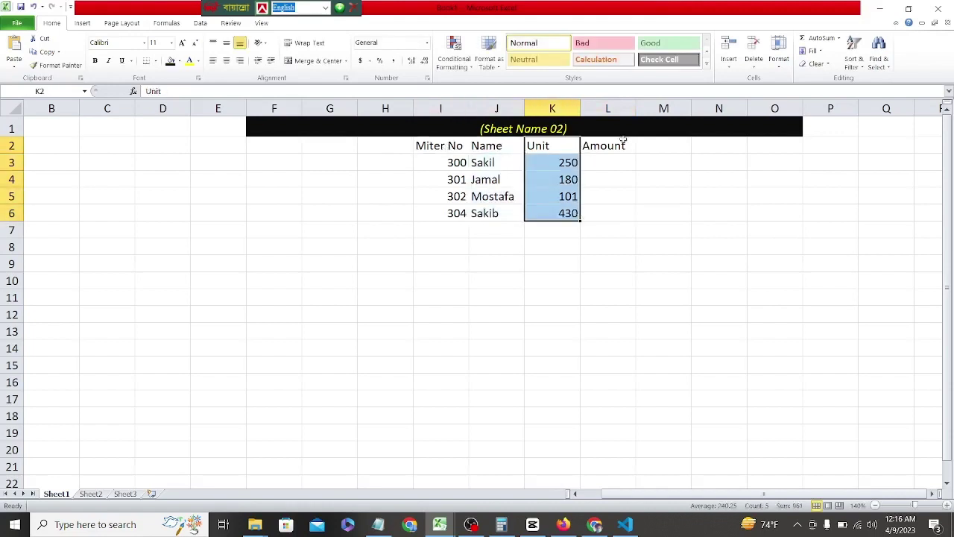
left_click_drag(623, 146, 628, 212)
left_click_drag(671, 158, 377, 168)
left_click(684, 159)
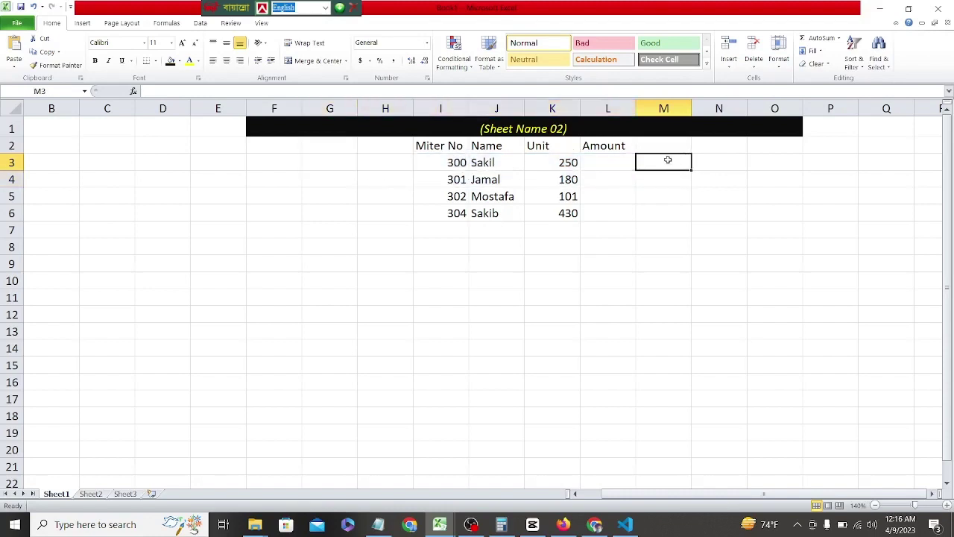
left_click_drag(636, 162, 275, 162)
left_click(452, 329)
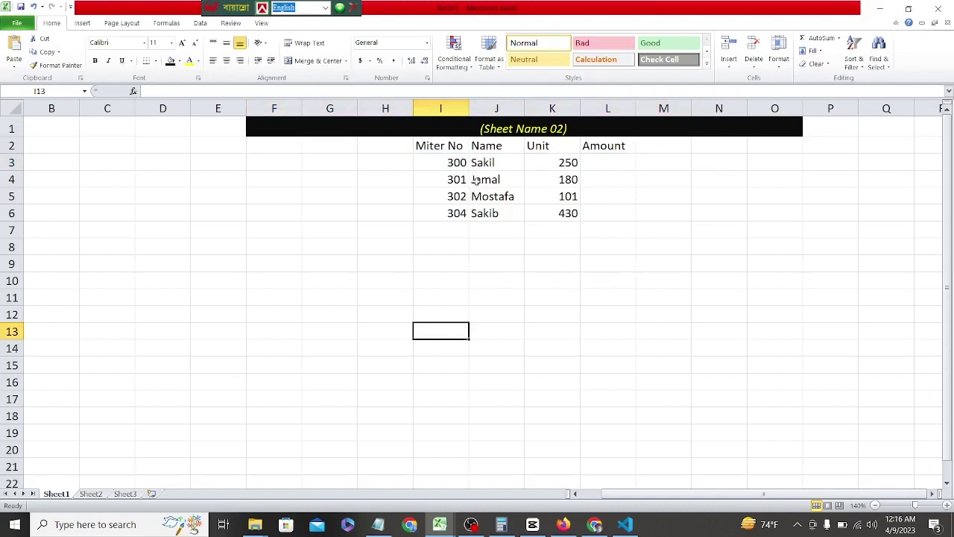
double_click(410, 162)
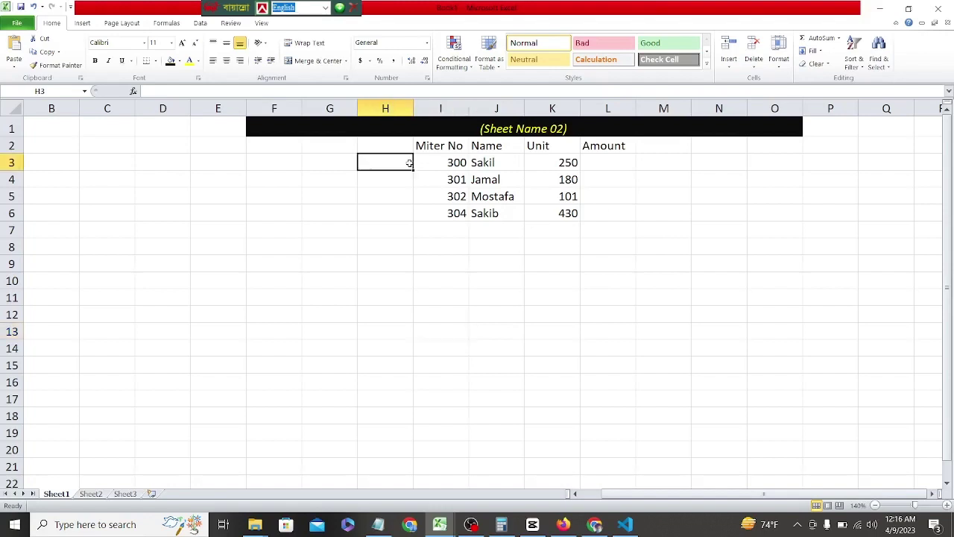
double_click(569, 161)
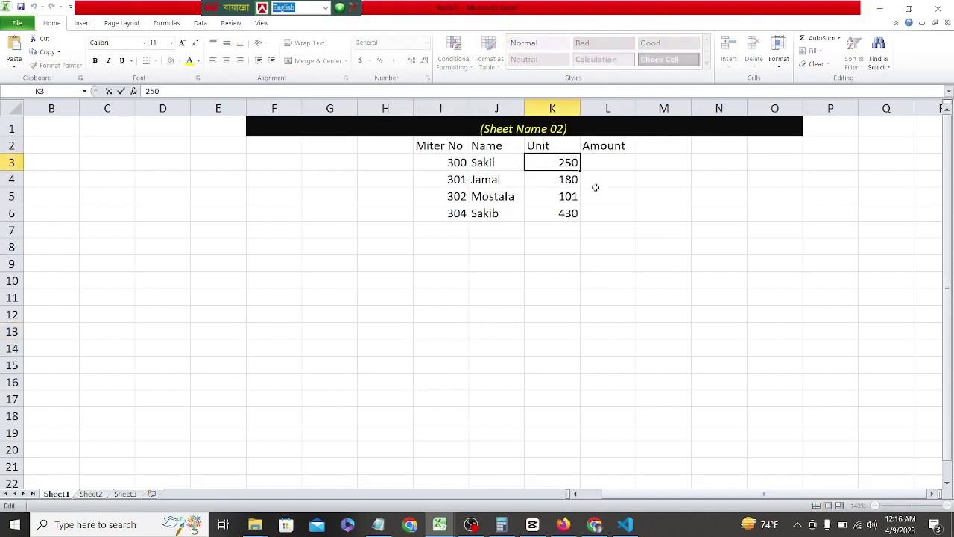
Step: Begin an IF formula in cell N7 with the logical test K3<100
left_click(712, 237)
double_click(712, 236)
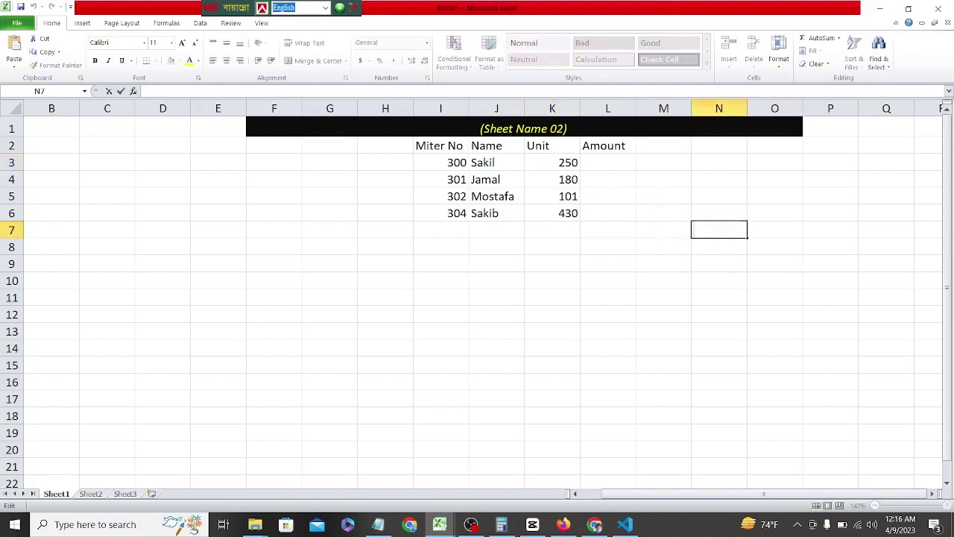
type("=id")
key("BackSpace")
type("d")
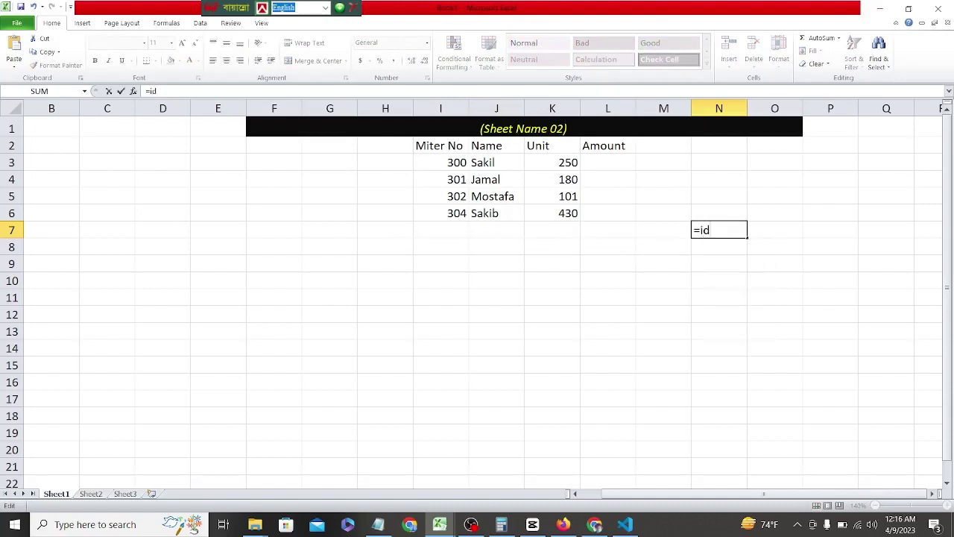
key("BackSpace")
type("f")
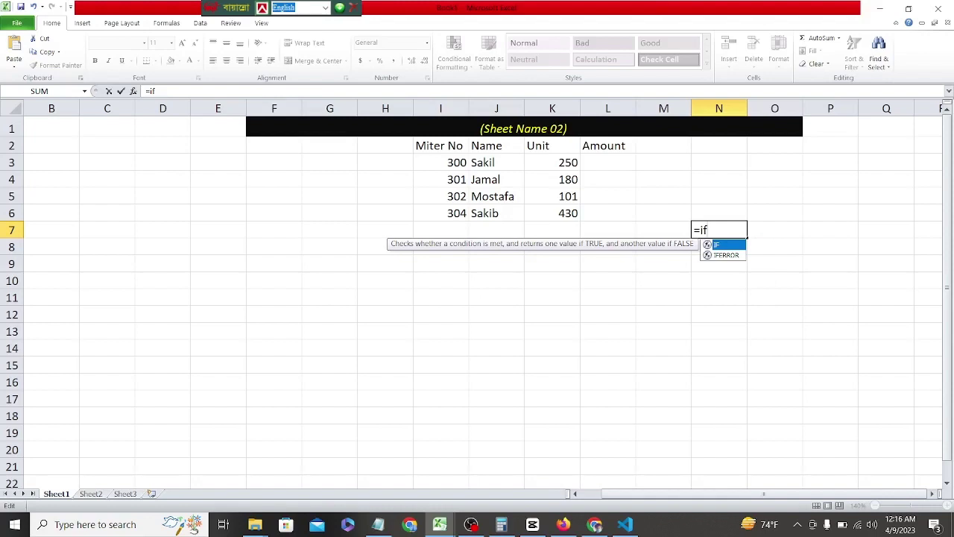
type("(")
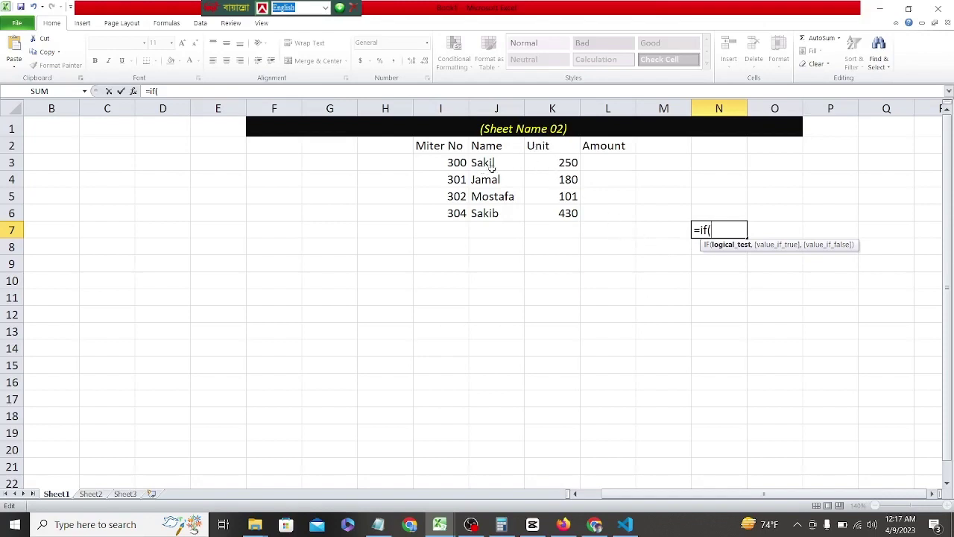
left_click(552, 163)
type("<")
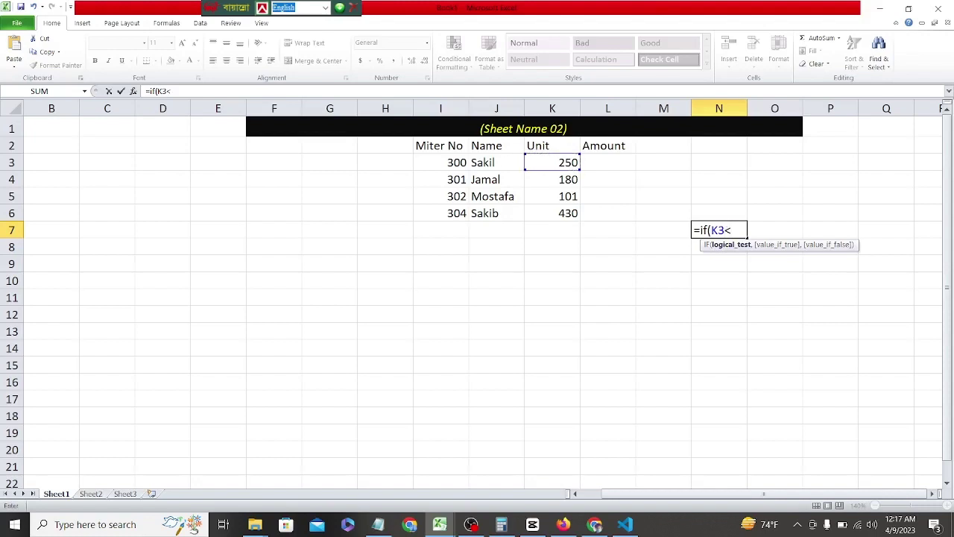
type("100,")
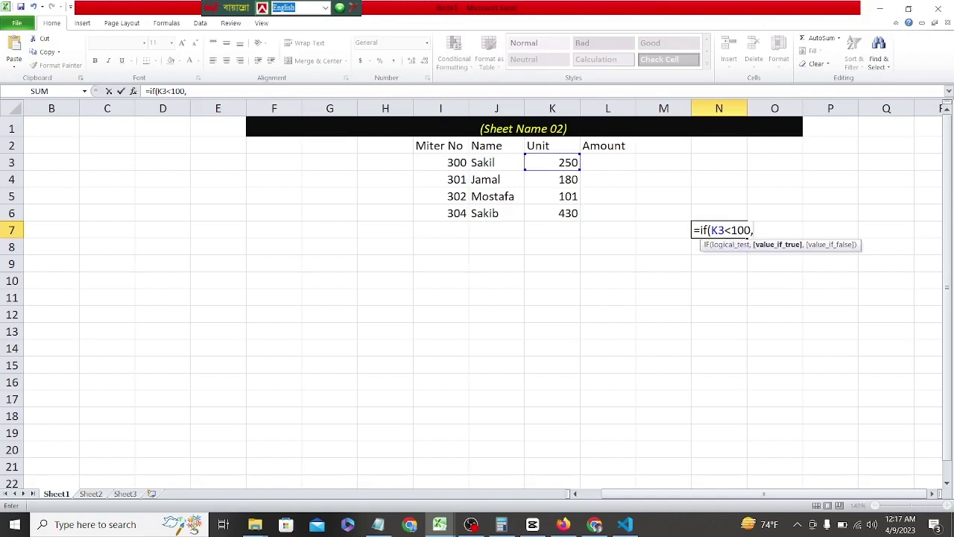
Step: Add k3*5 as the value-if-true argument of the IF formula in N7
left_click_drag(711, 231, 731, 230)
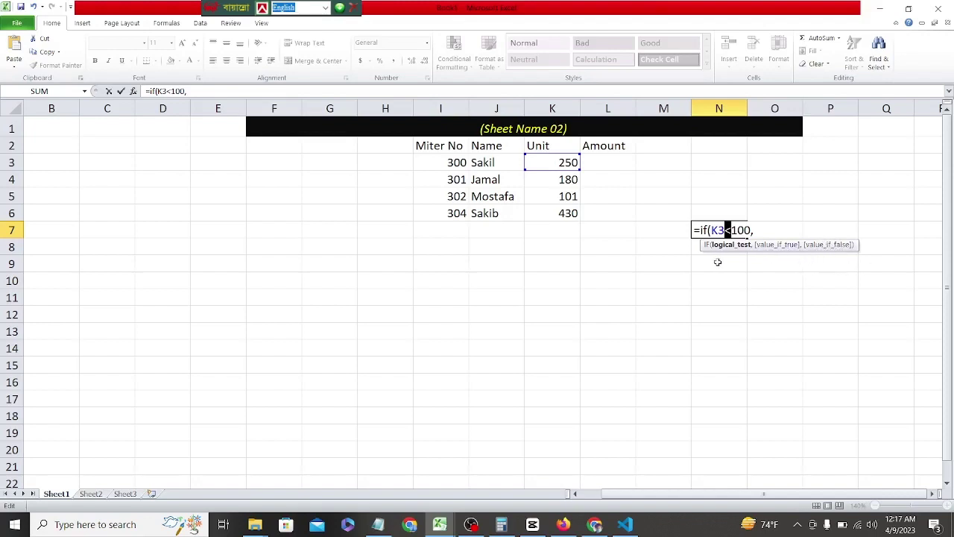
left_click(754, 231)
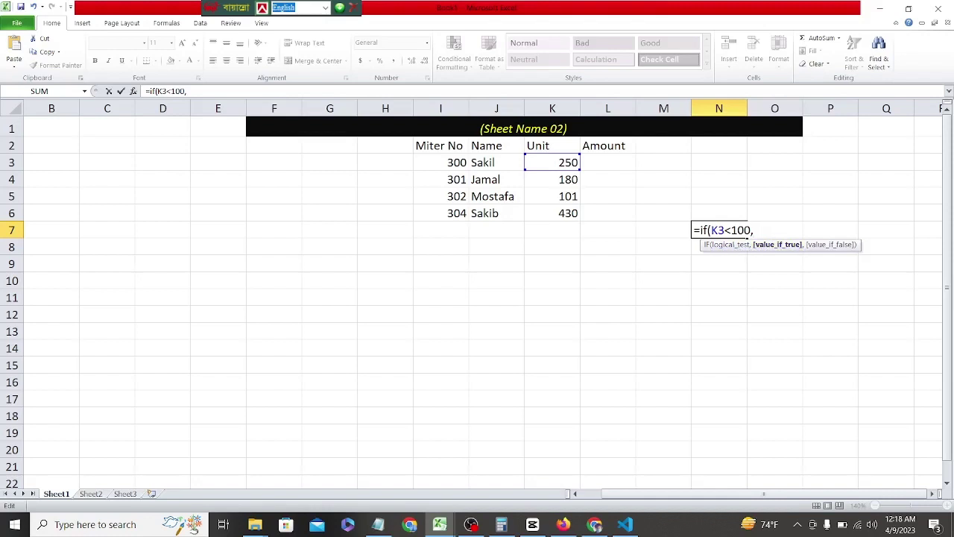
left_click_drag(711, 230, 725, 231)
left_click(753, 230)
type("k3")
type("*5,")
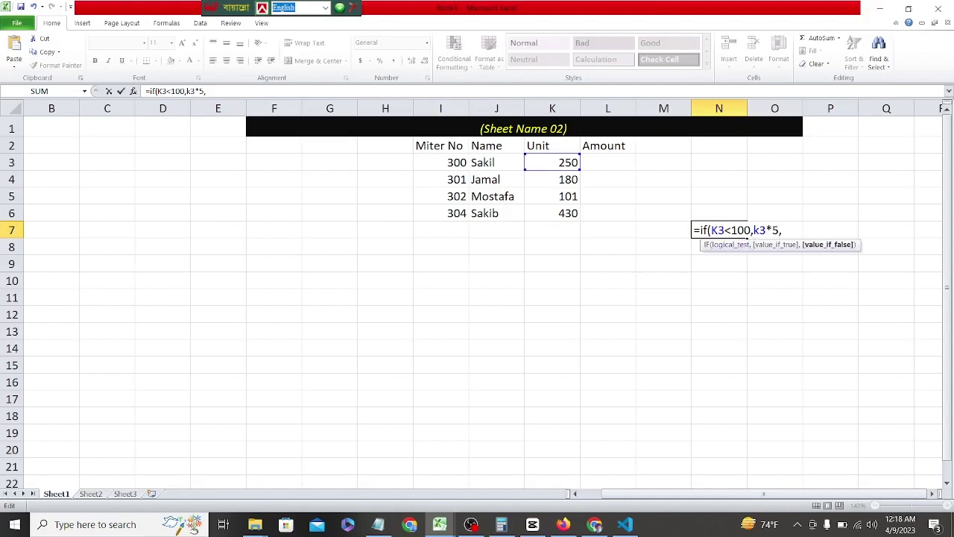
Step: Add k3*7 as the value-if-false argument, close the parenthesis and enter the formula in N7
double_click(743, 230)
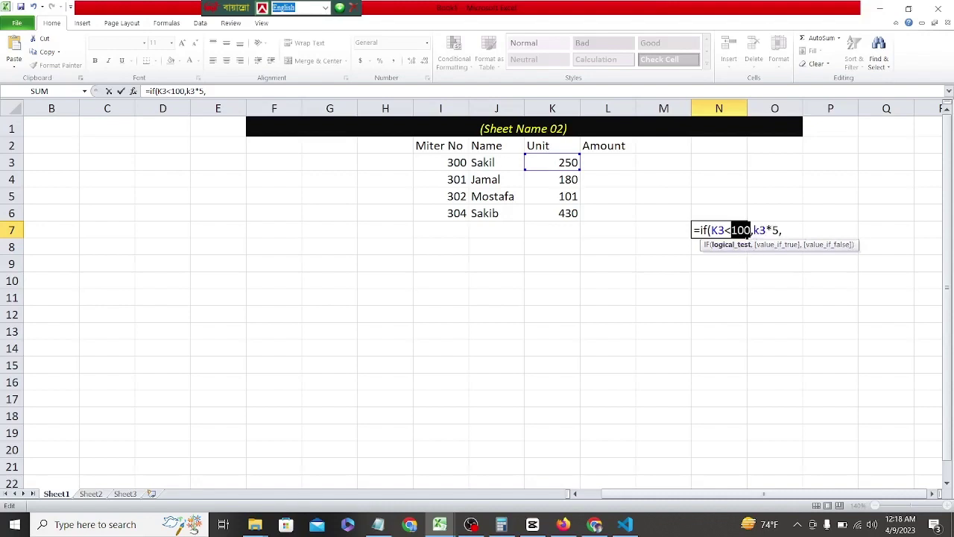
left_click(782, 232)
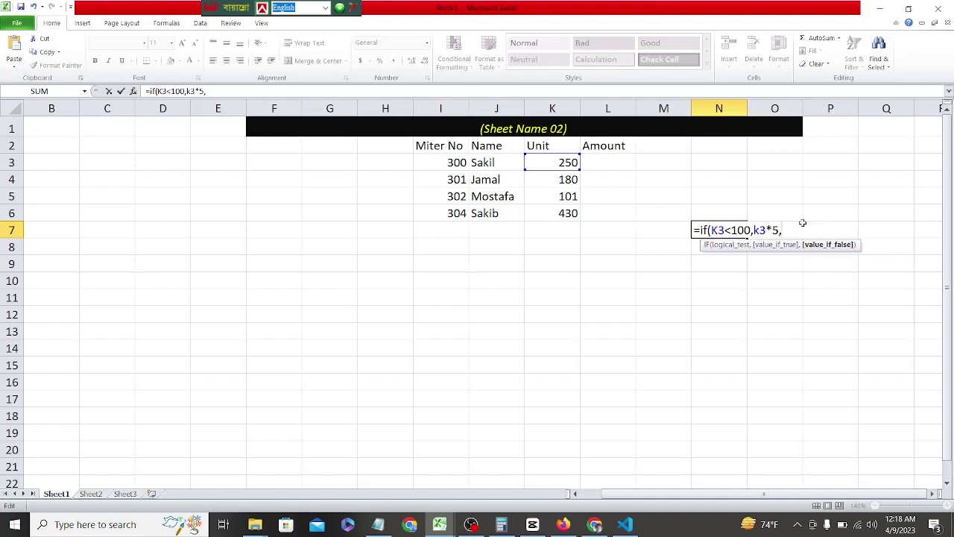
type("k3*7)")
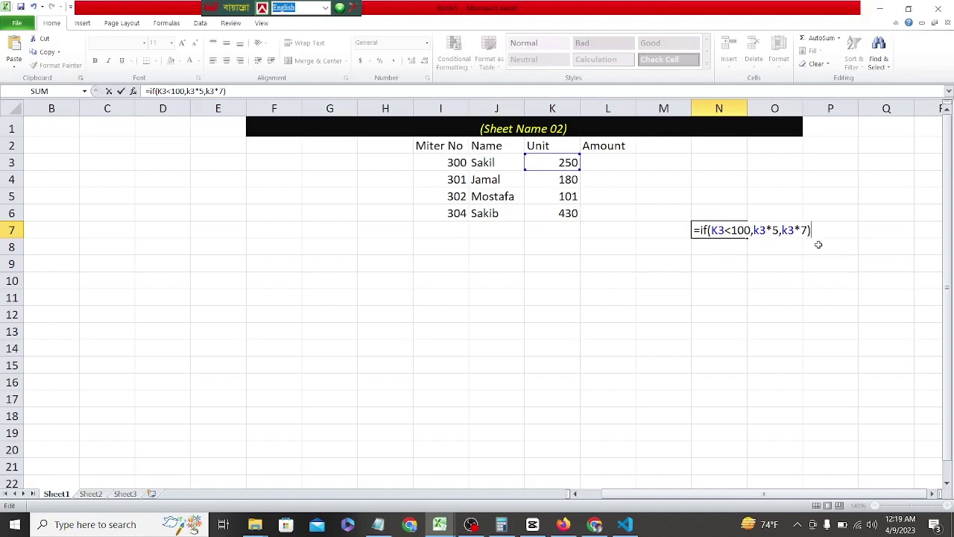
key("Return")
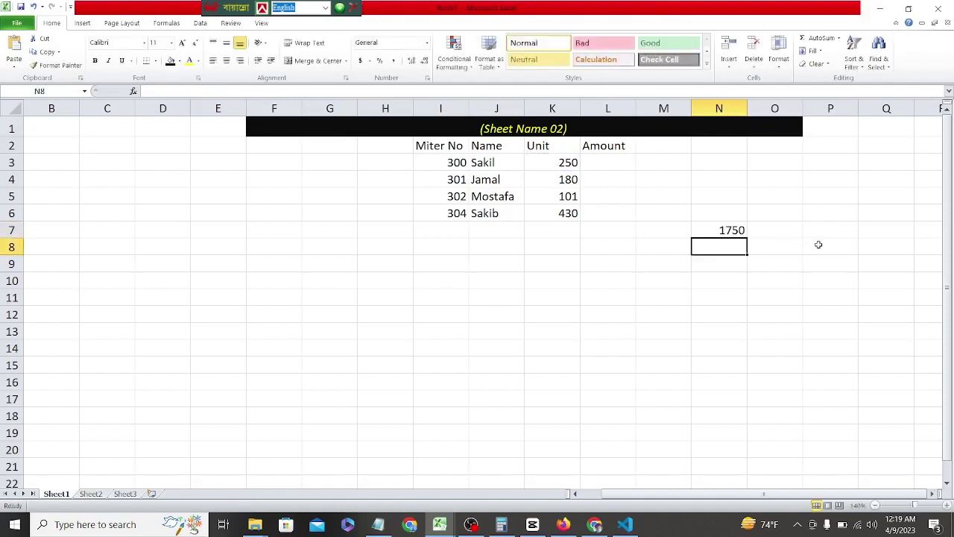
Step: Enter 1750 as the first customer's amount in cell L3
double_click(595, 164)
type("1")
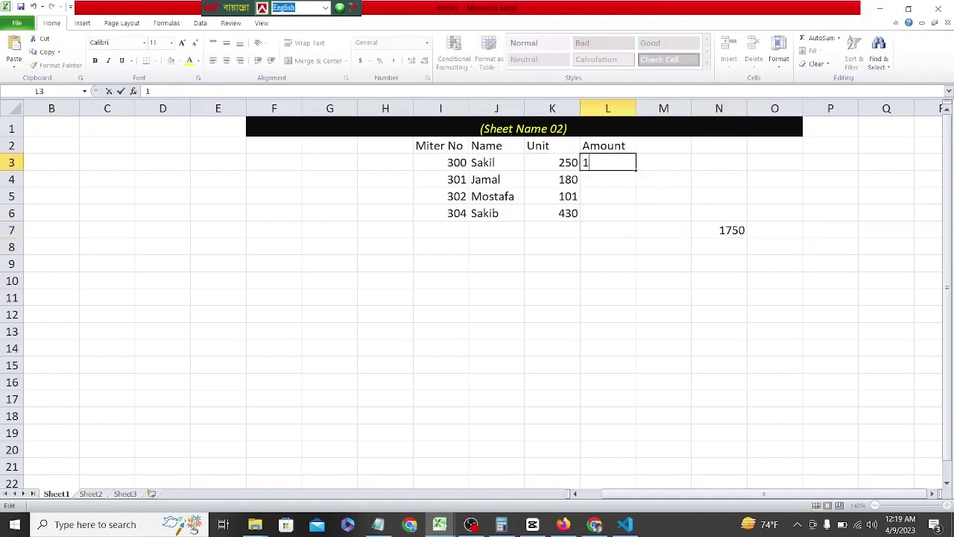
type("750")
left_click(677, 162)
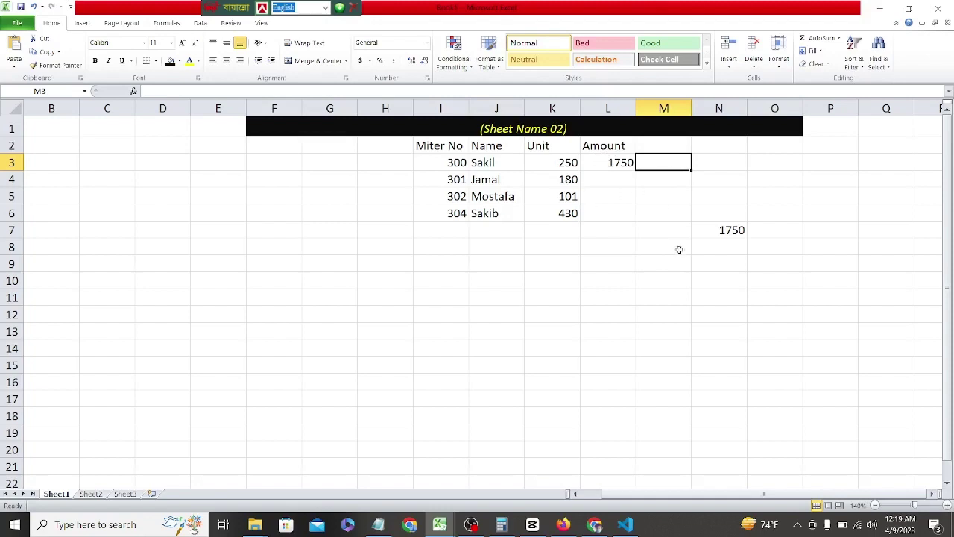
Step: Clear the whole IF formula out of cell N7
left_click(735, 225)
double_click(734, 230)
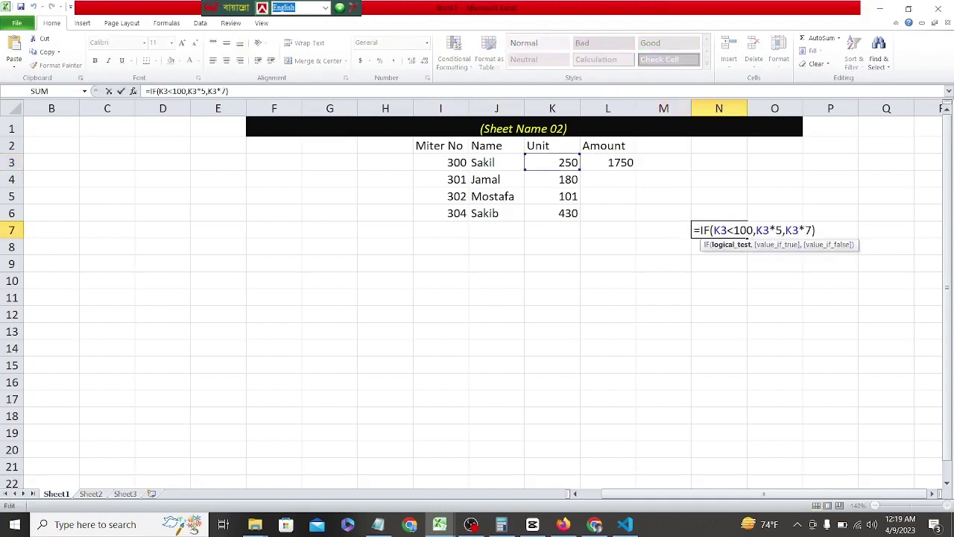
left_click_drag(695, 229, 863, 241)
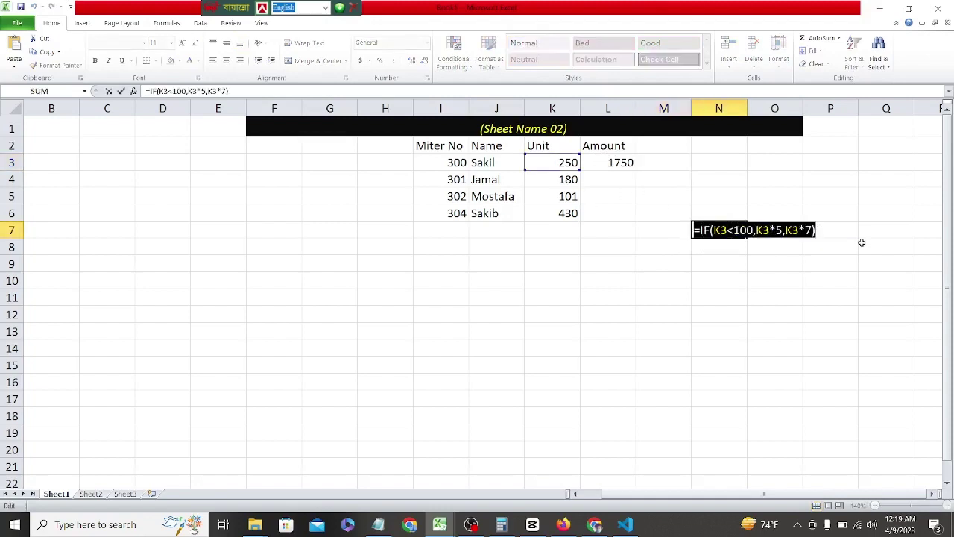
key("Delete")
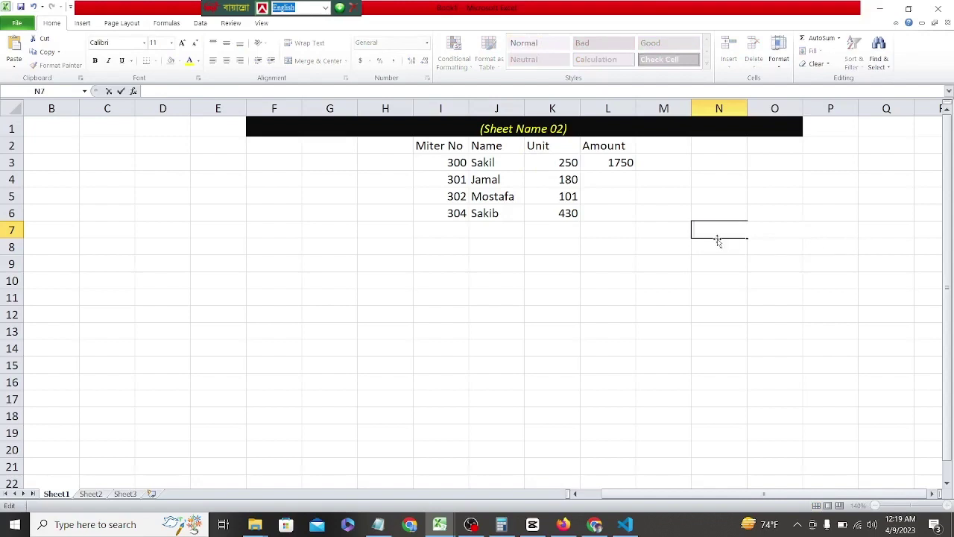
Step: Begin a new IF formula in N7 with the logical test k4<100 and start its value-if-true argument with k4
type("+")
key("BackSpace")
type("=if")
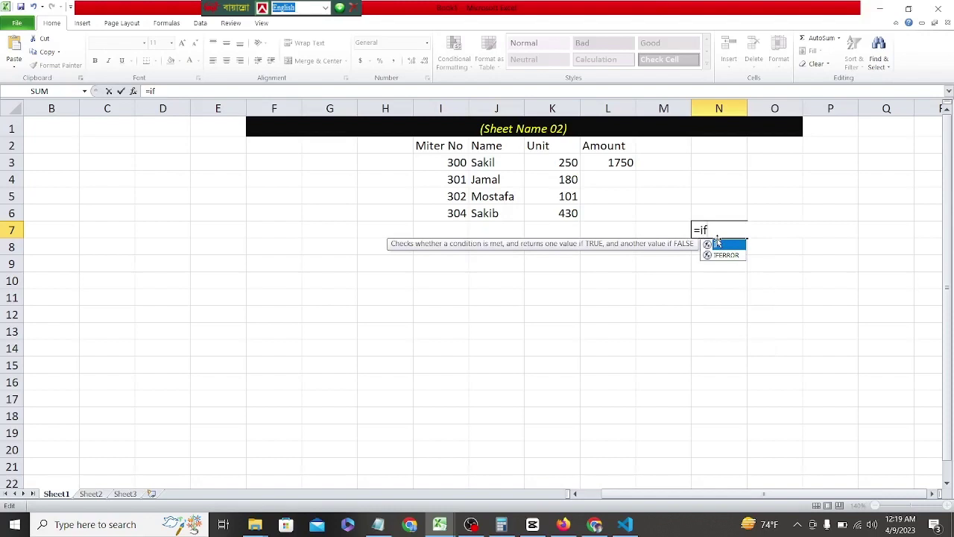
type("(")
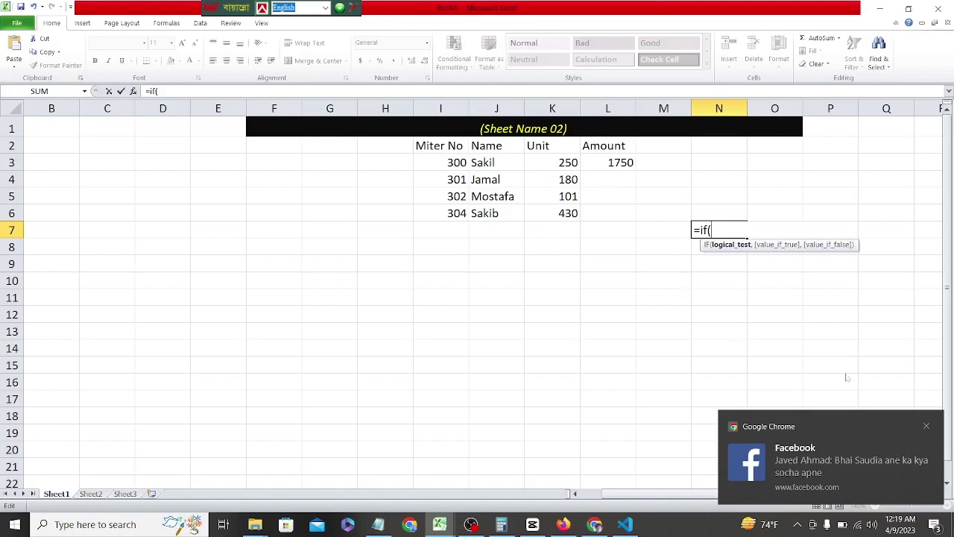
left_click(927, 426)
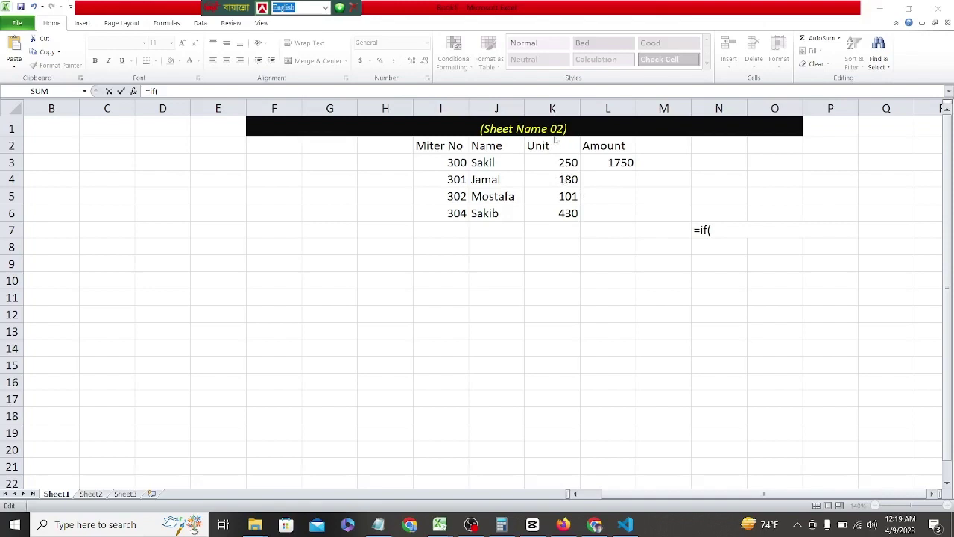
left_click(720, 233)
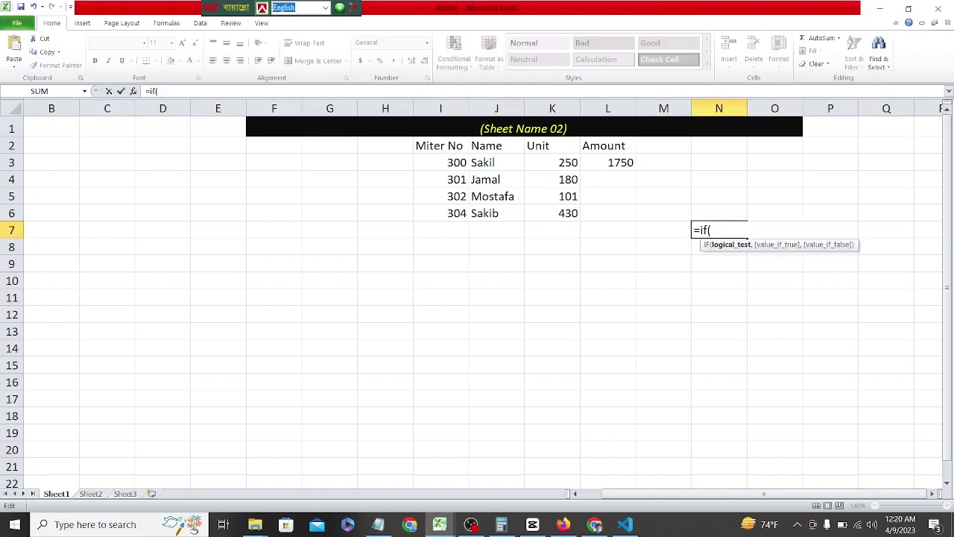
type("k")
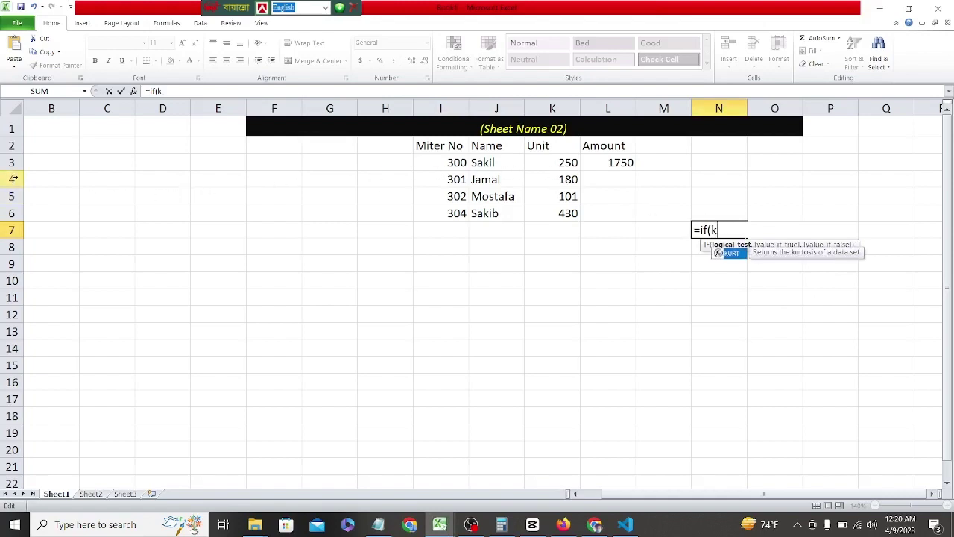
type("4")
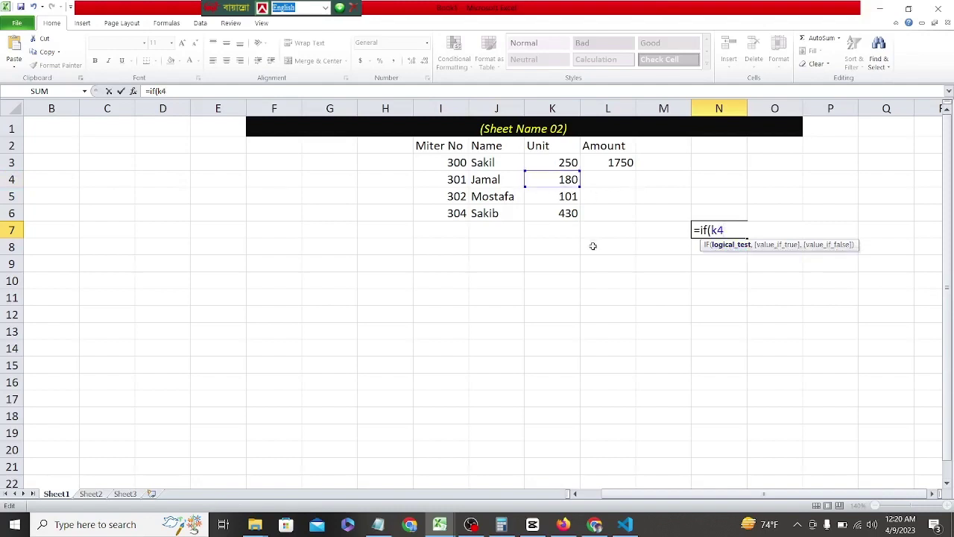
type("<100,k4")
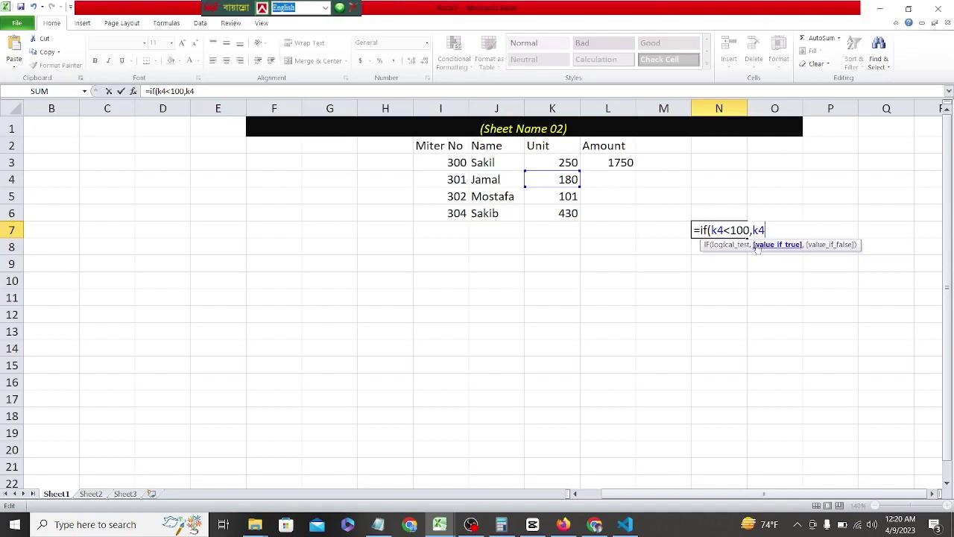
Step: Complete the value-if-true argument in N7 as k4*5, followed by a comma
type("8")
type("5")
key("BackSpace")
key("BackSpace")
type("*")
type("5,")
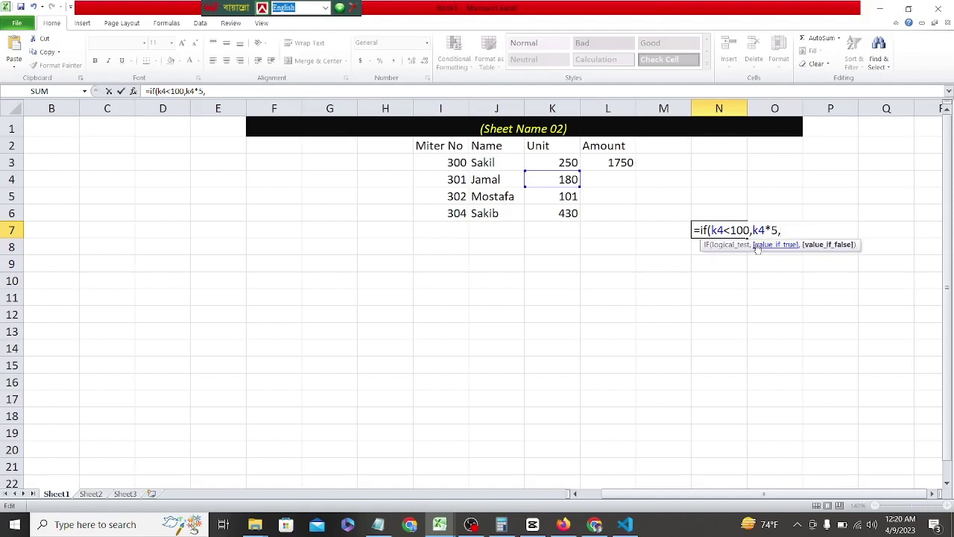
Step: Add k4*7 as the value-if-false argument, close the parenthesis and enter the formula in N7
type("k")
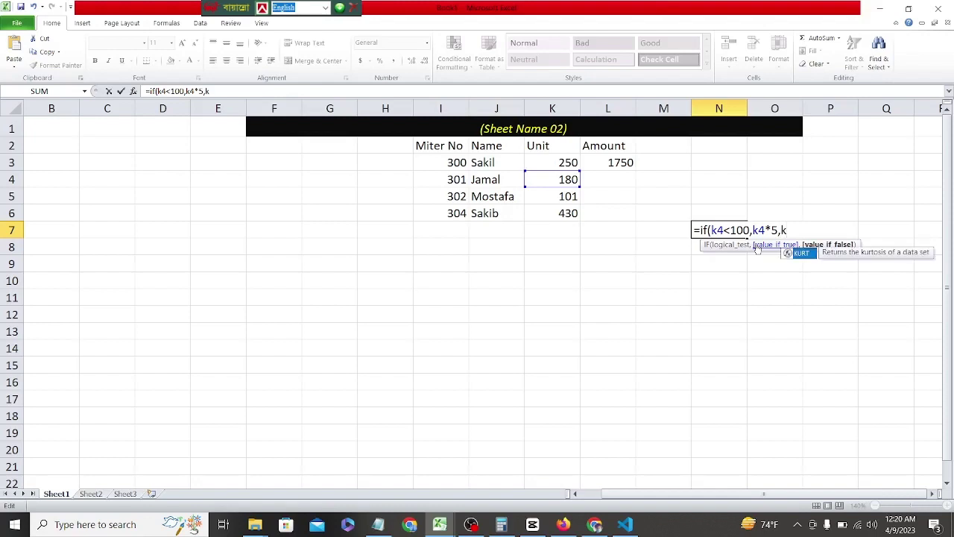
type("4*")
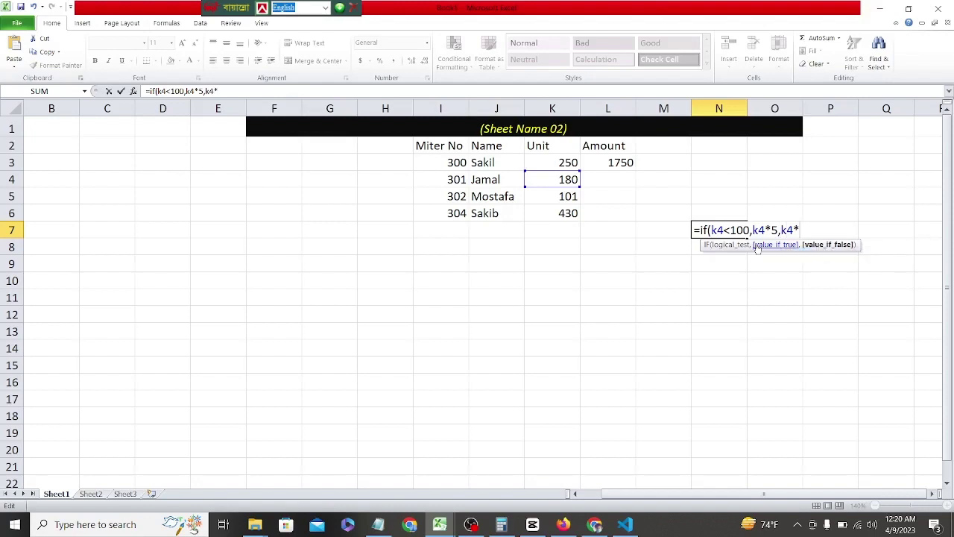
type("7)")
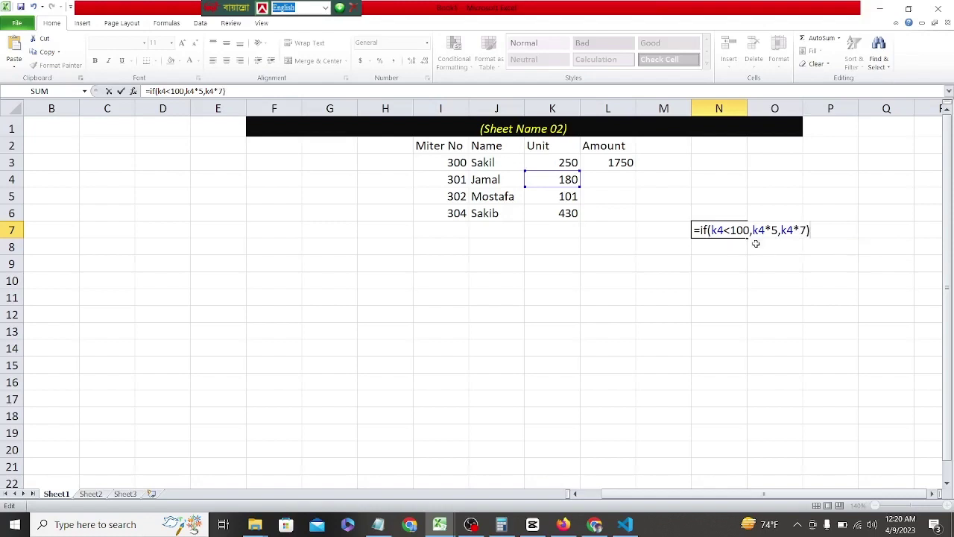
key("Return")
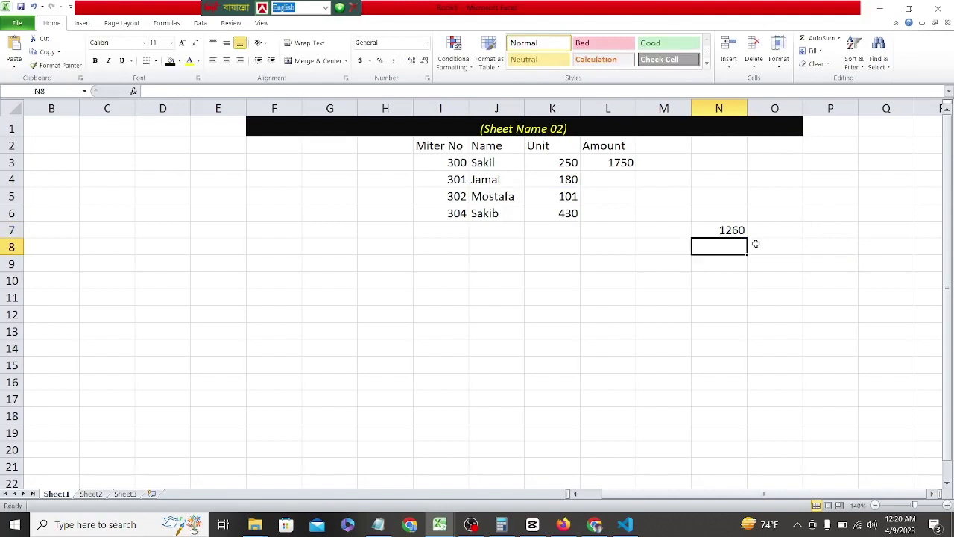
Step: Enter 1260 as the second customer's amount in cell L4
double_click(626, 177)
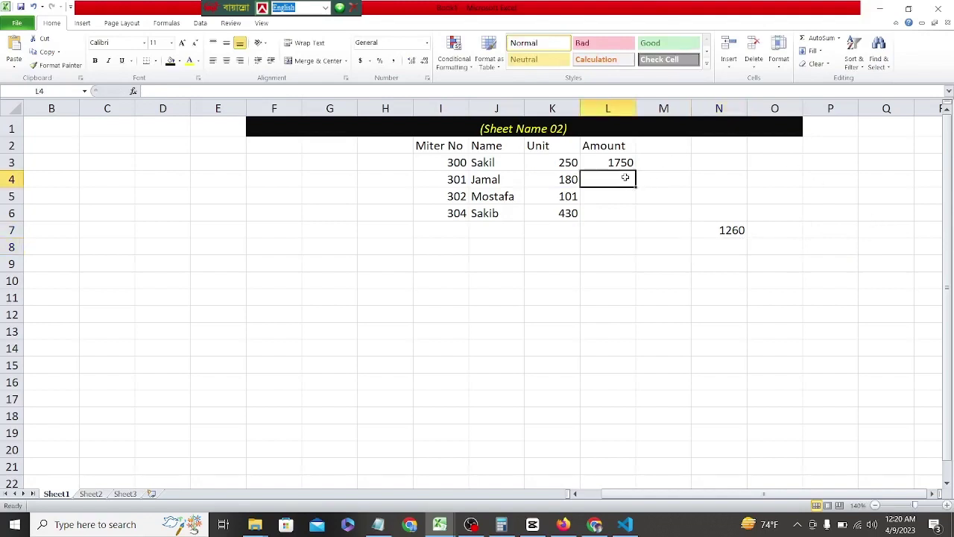
type("12")
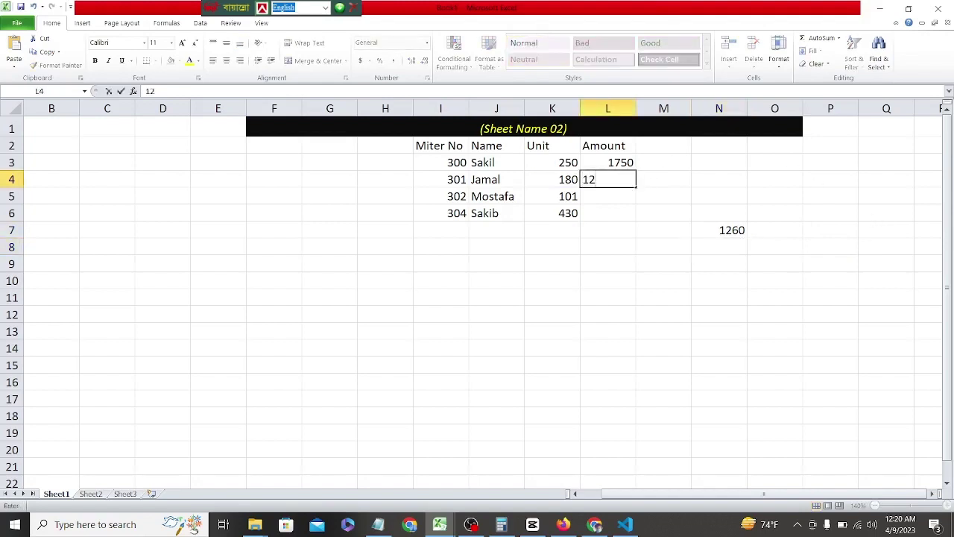
type("60")
left_click(737, 293)
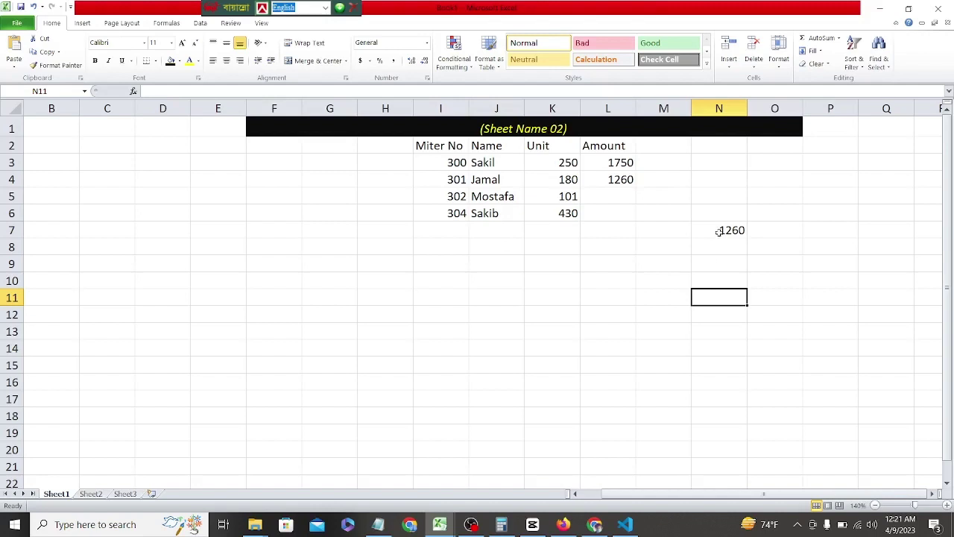
Step: Point the logical test of the IF formula in N7 to cell K5
double_click(718, 232)
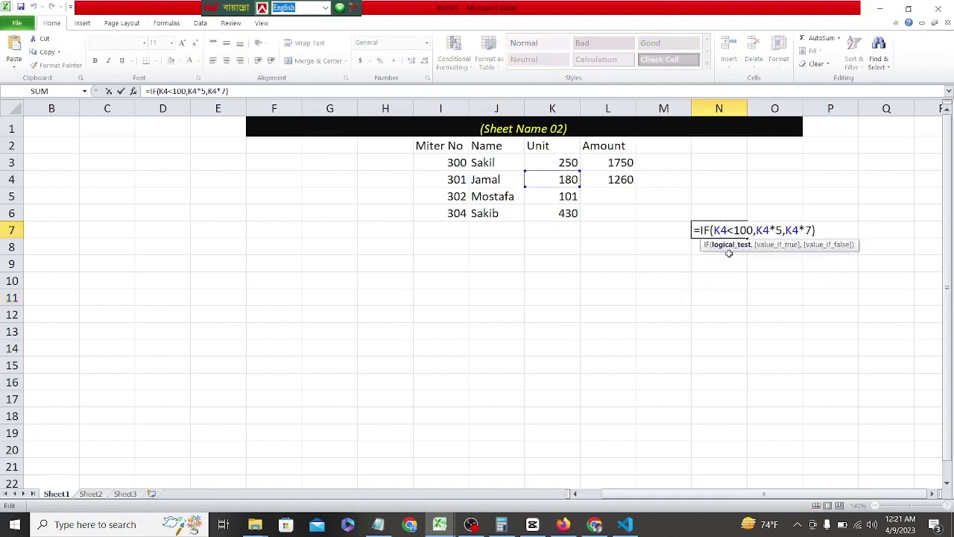
key("BackSpace")
key("BackSpace")
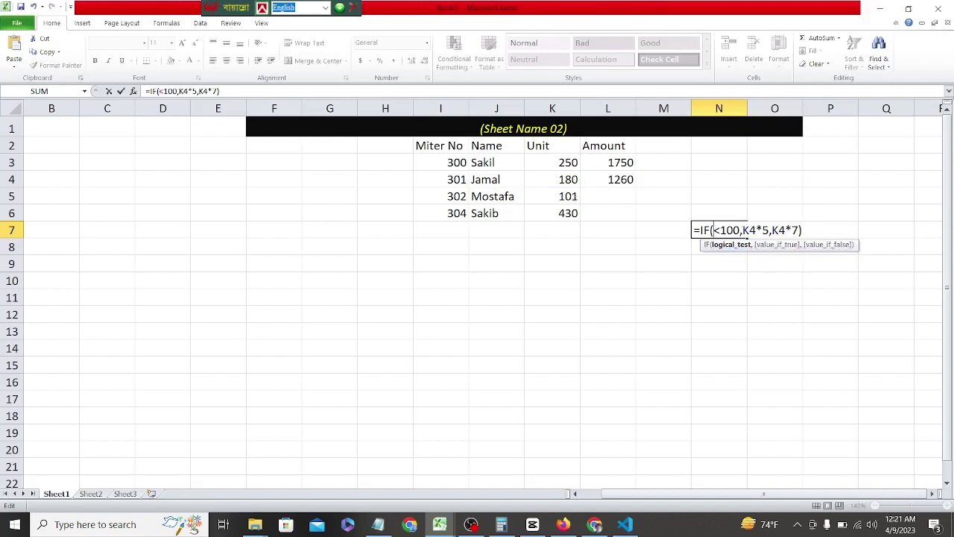
left_click(570, 196)
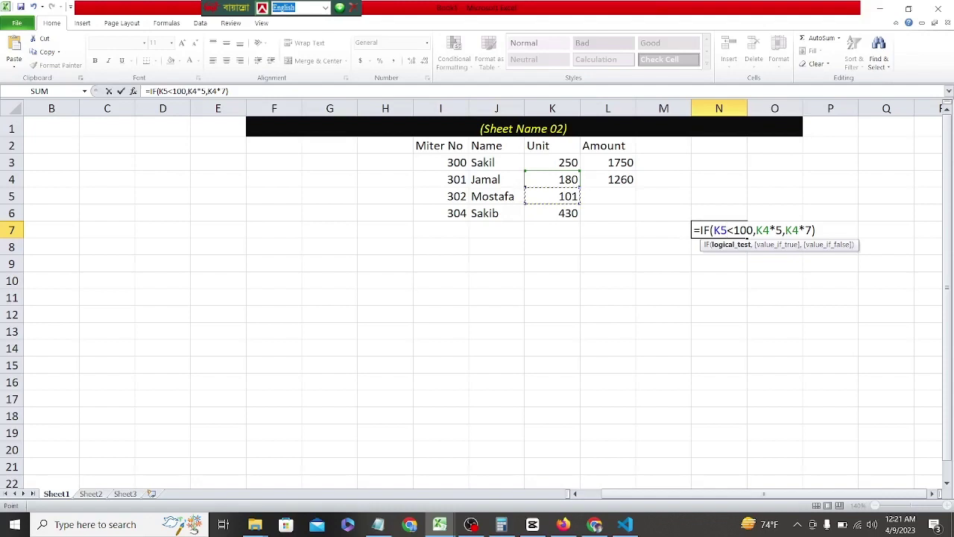
Step: Change the references in both value arguments of the N7 formula to K5 and enter it
left_click(770, 230)
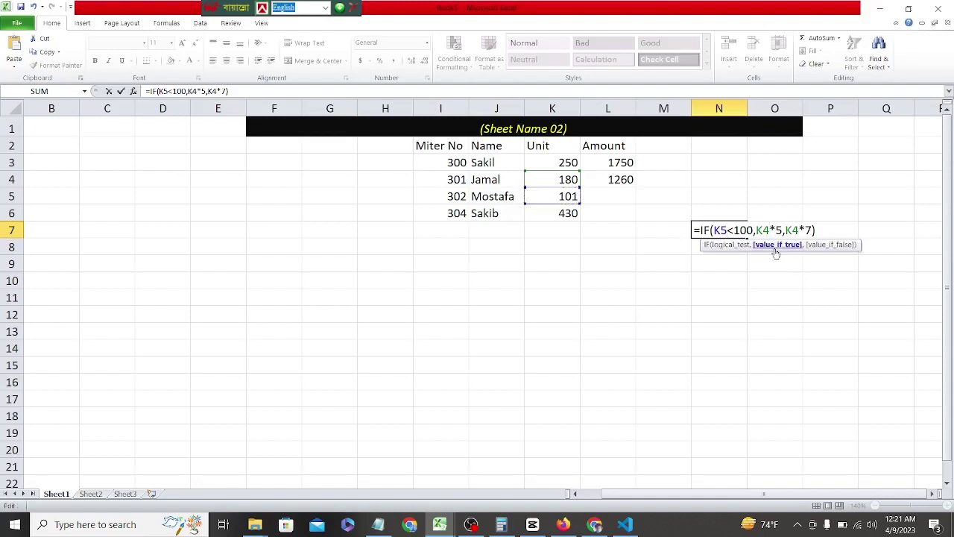
key("BackSpace")
type("5")
left_click(799, 231)
key("BackSpace")
type("5")
key("Return")
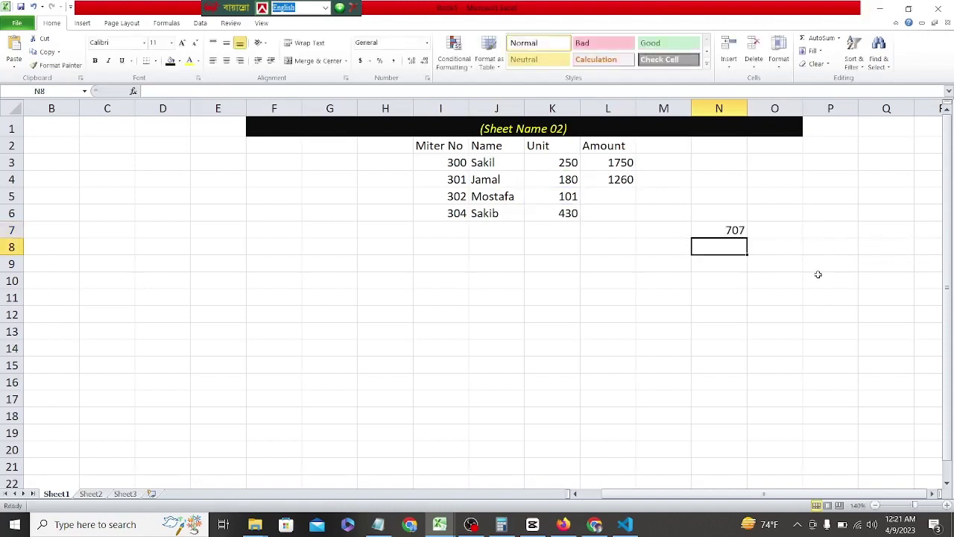
Step: Enter 707 as the third customer's amount in cell L5
double_click(626, 196)
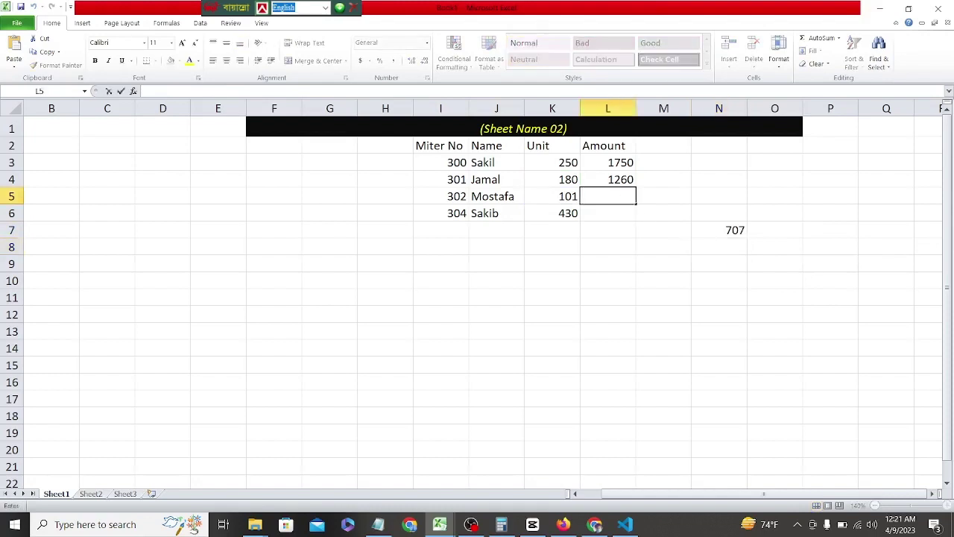
type("707")
left_click(710, 230)
Step: Point the logical test of the IF formula in N7 to cell K6
double_click(727, 231)
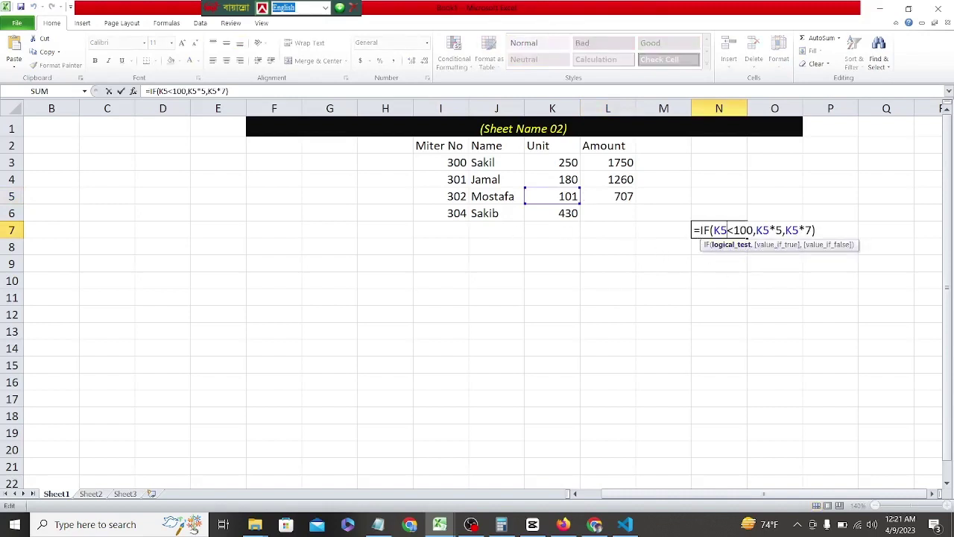
key("BackSpace")
key("BackSpace")
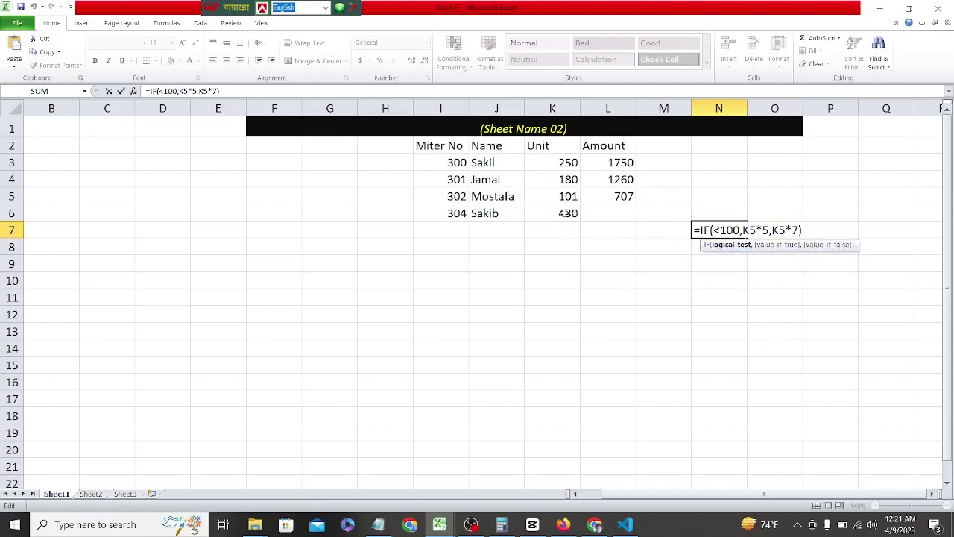
left_click(565, 213)
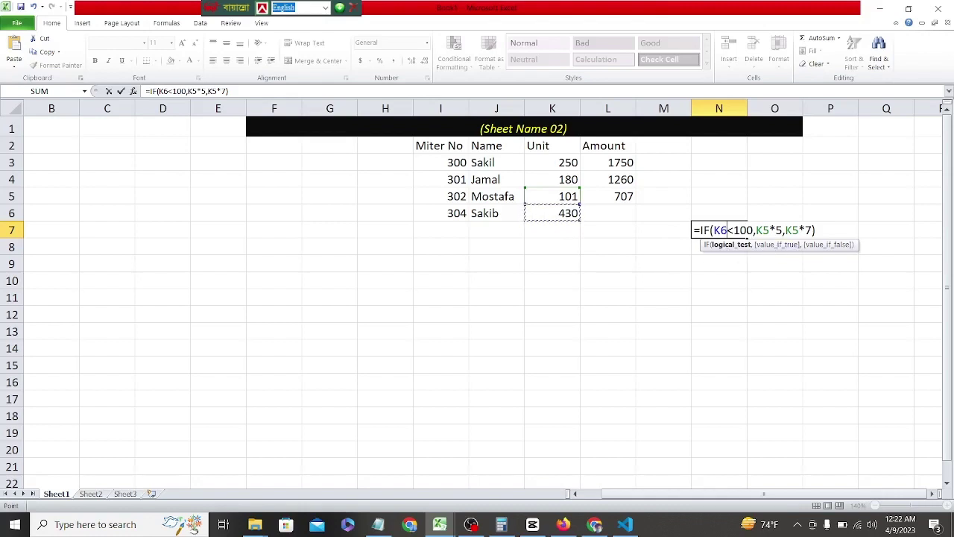
Step: Change the reference in the value-if-true argument of the N7 formula to K6
left_click(769, 231)
key("BackSpace")
type("6")
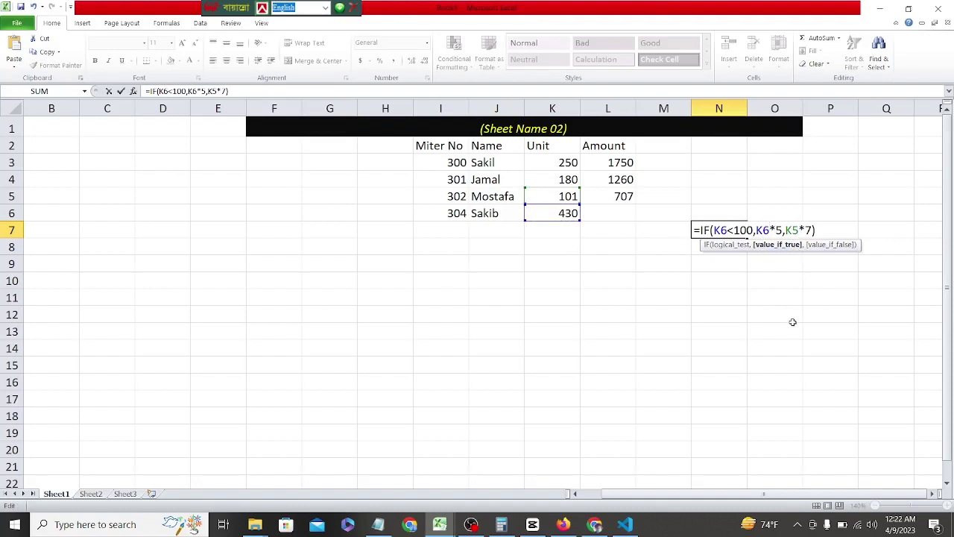
Step: Change the reference in the value-if-false argument to K6 and enter the formula in N7
key("Right")
key("Right")
key("Right")
key("Right")
key("Right")
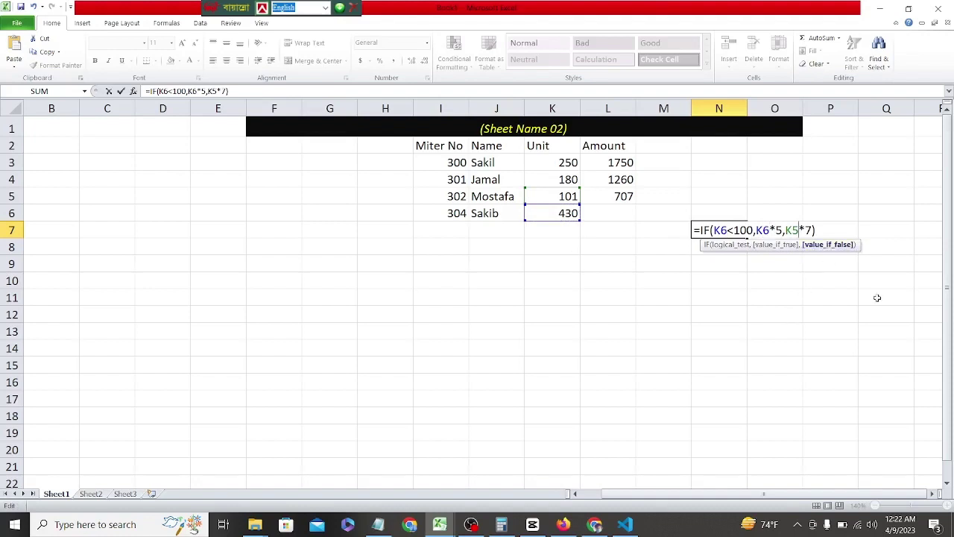
key("BackSpace")
type("6")
key("Right")
key("Right")
key("Right")
key("Return")
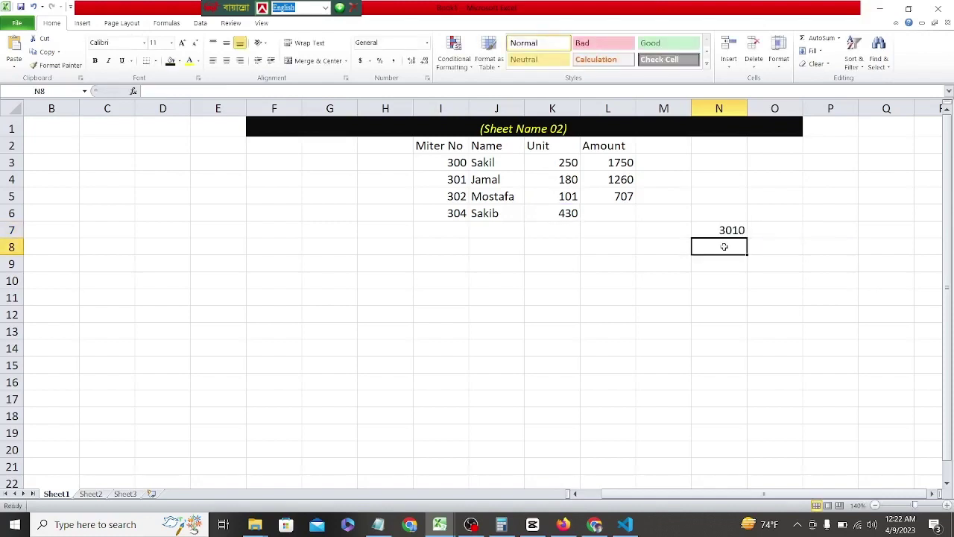
Step: Enter 3010 as the fourth customer's amount in cell L6
double_click(614, 212)
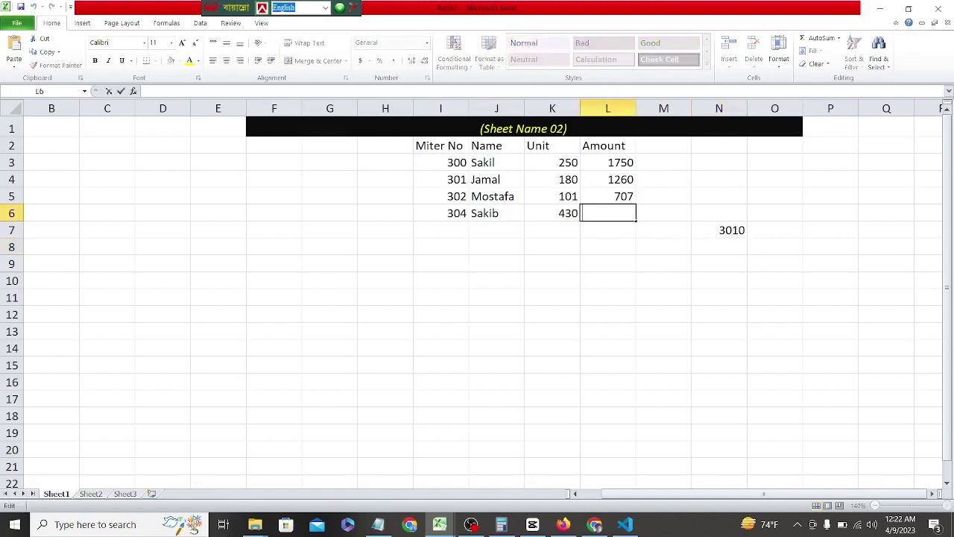
type("1010")
key("BackSpace")
key("BackSpace")
key("BackSpace")
type("3010")
left_click(544, 283)
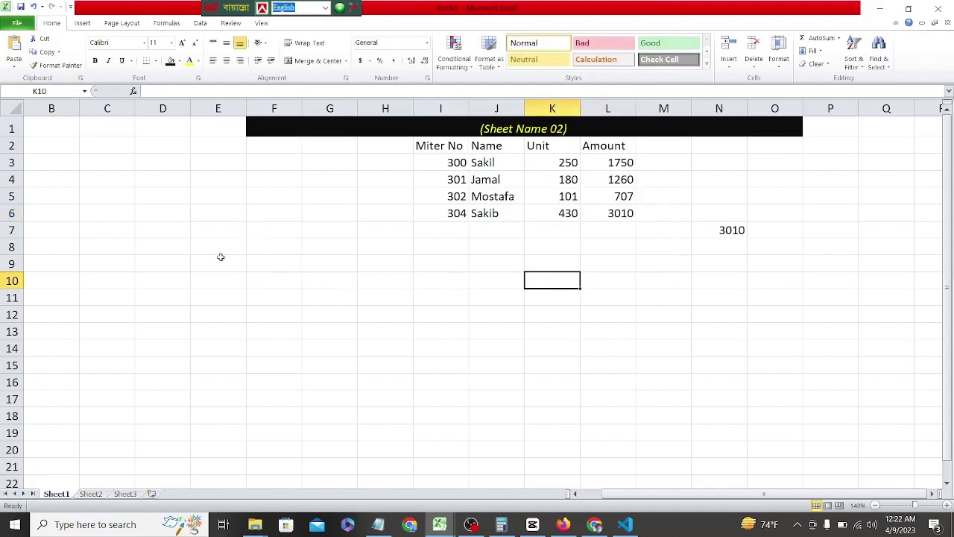
double_click(259, 210)
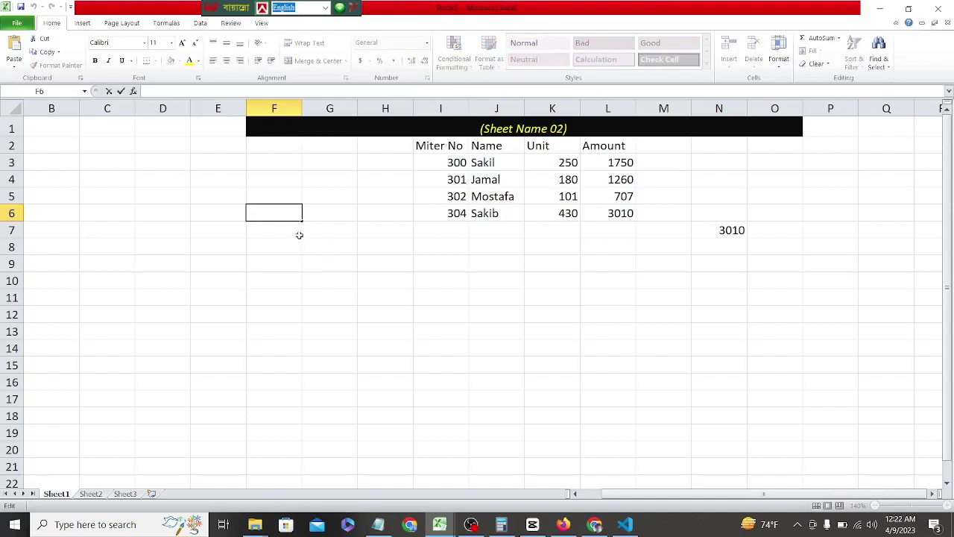
left_click_drag(301, 266, 467, 293)
left_click(451, 286)
left_click(539, 289)
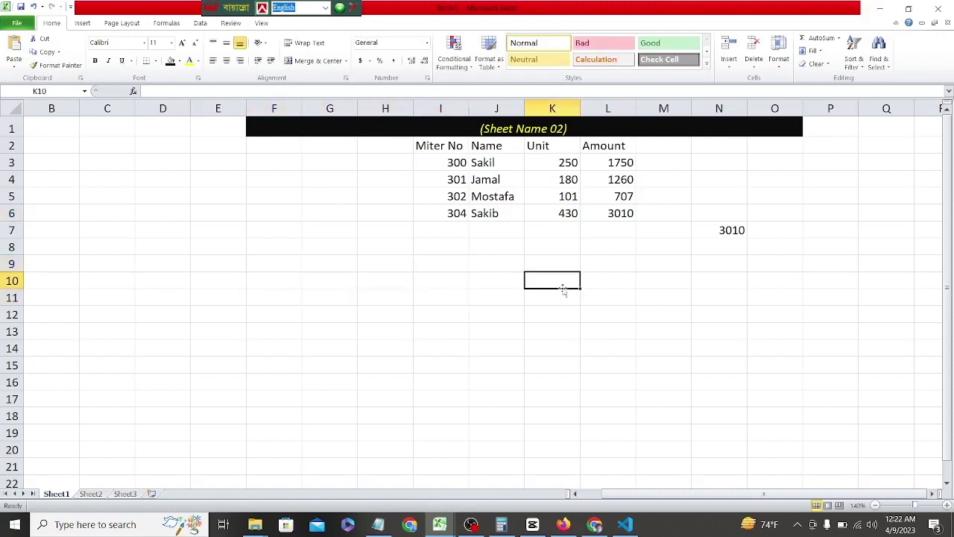
Step: Delete the helper IF formula from cell N7, leaving the cell empty
left_click(719, 230)
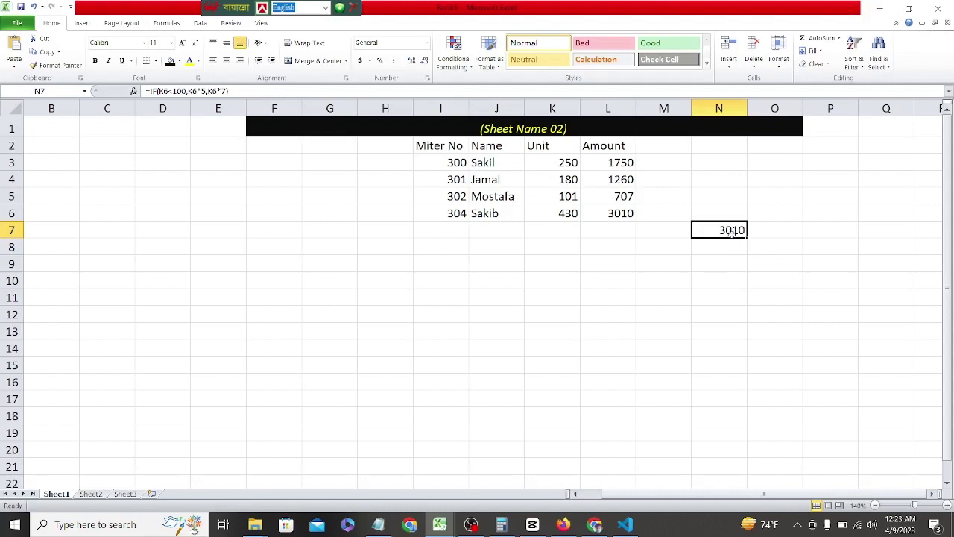
double_click(733, 232)
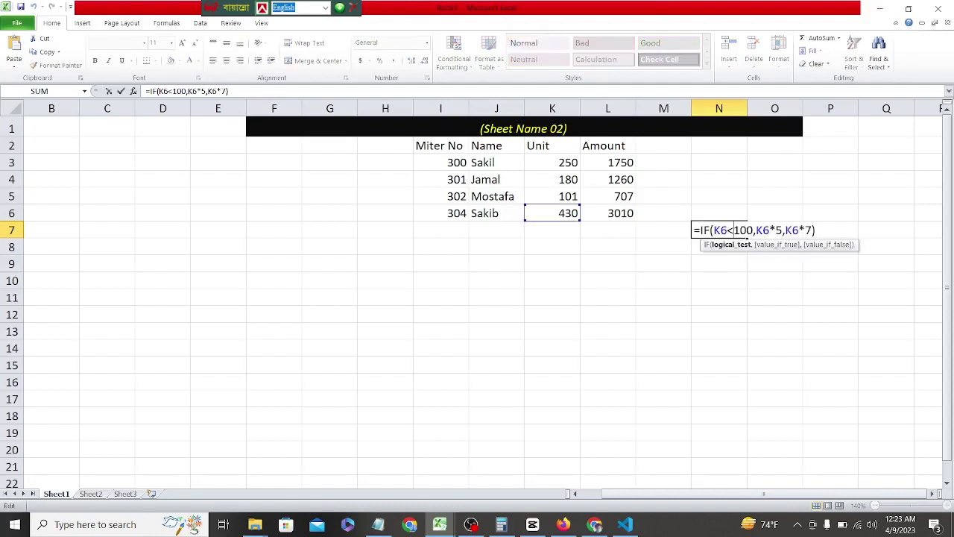
left_click_drag(817, 231, 688, 234)
key("BackSpace")
left_click(690, 263)
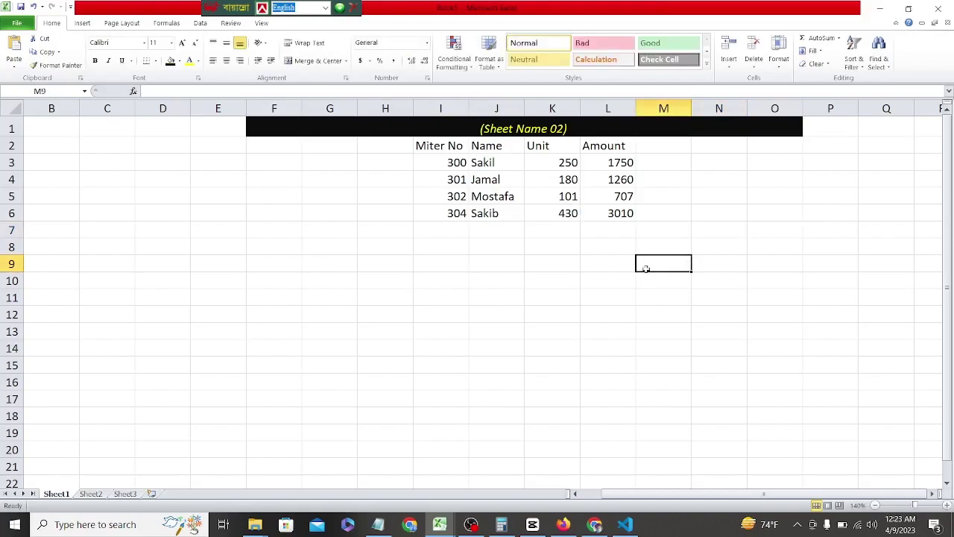
left_click(480, 529)
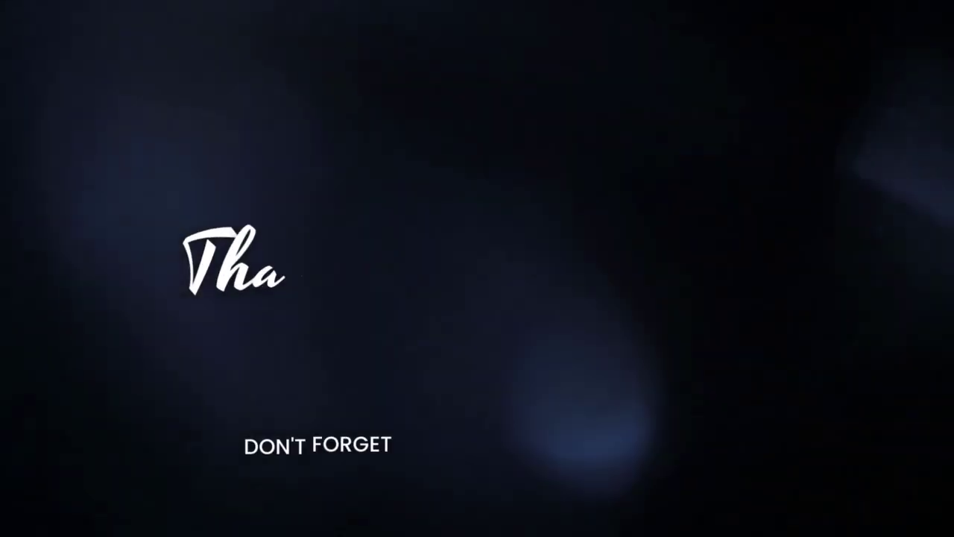